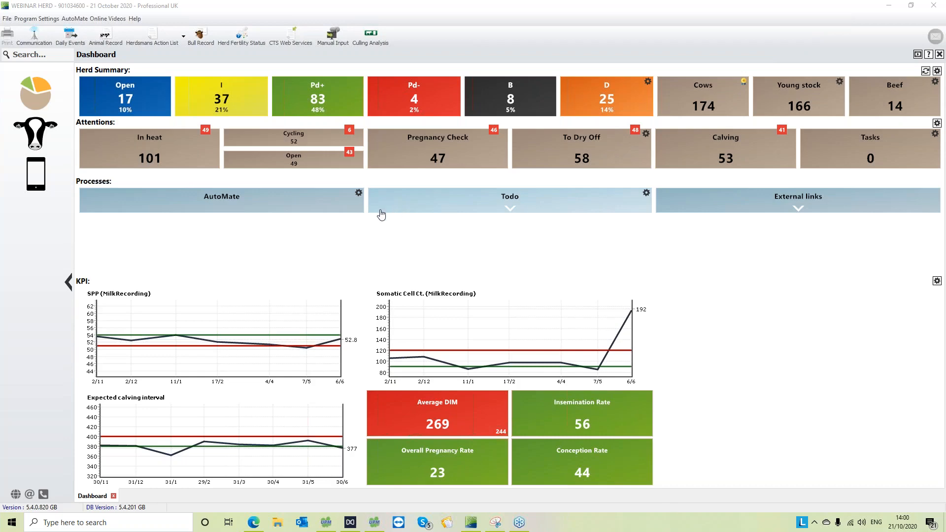
Open Animal Grouping from the daily tasks and bring up its group settings
left_click(38, 132)
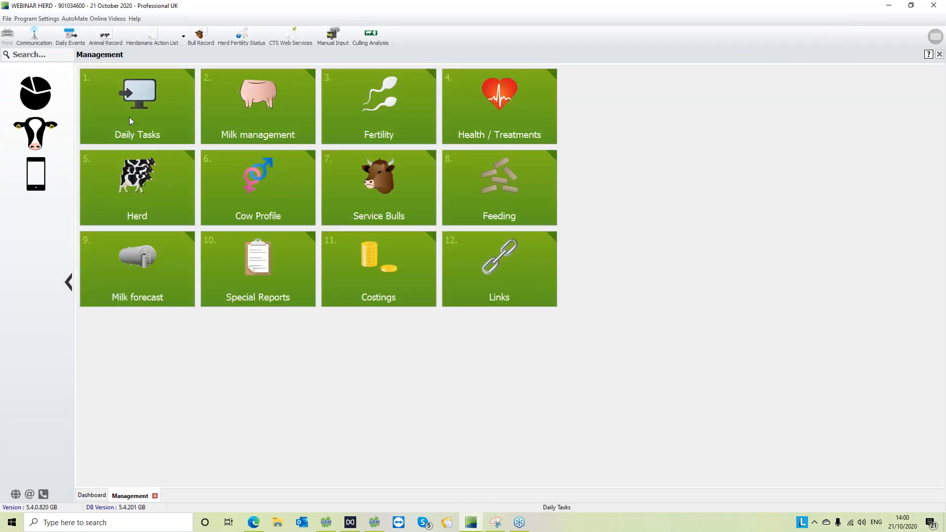
left_click(129, 119)
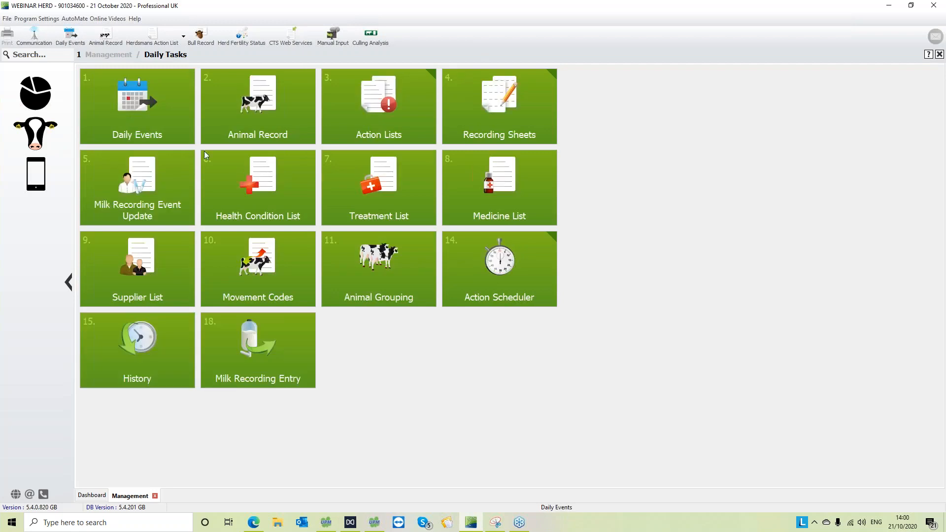
left_click(379, 293)
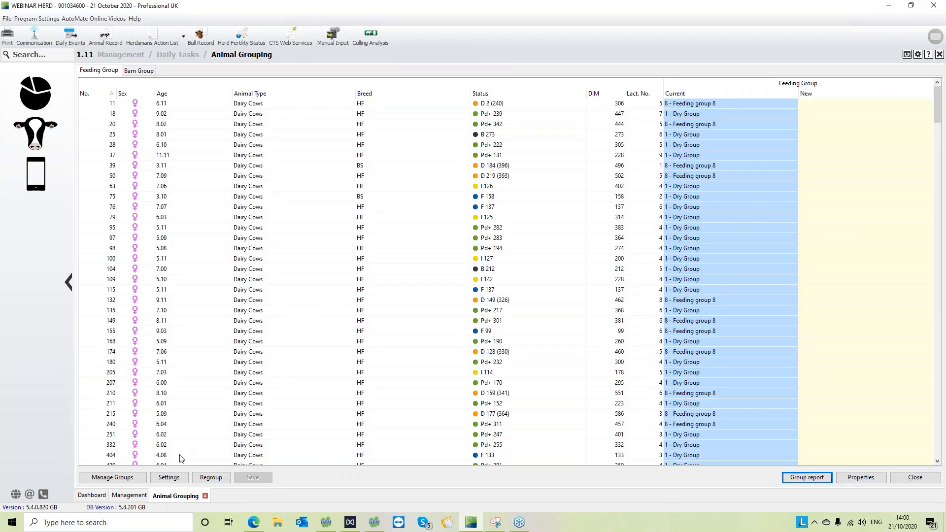
left_click(175, 481)
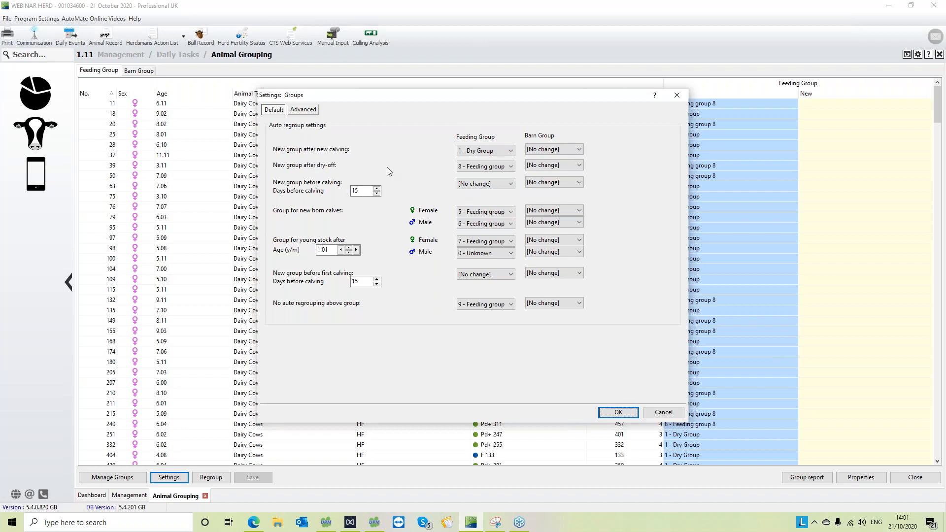
Set the feeding group after new calving to 2 - Milking Cows and after dry-off to 1 - Dry Group, then accept the settings
left_click(513, 152)
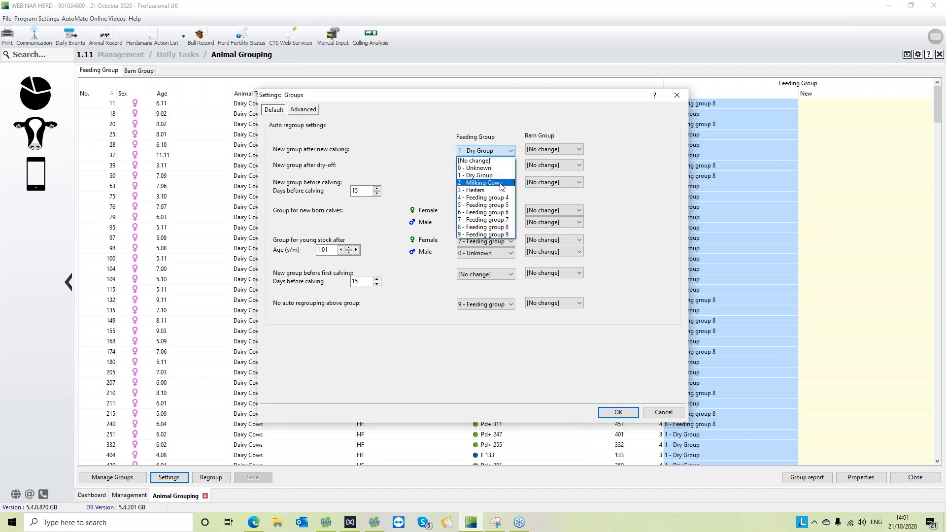
left_click(501, 184)
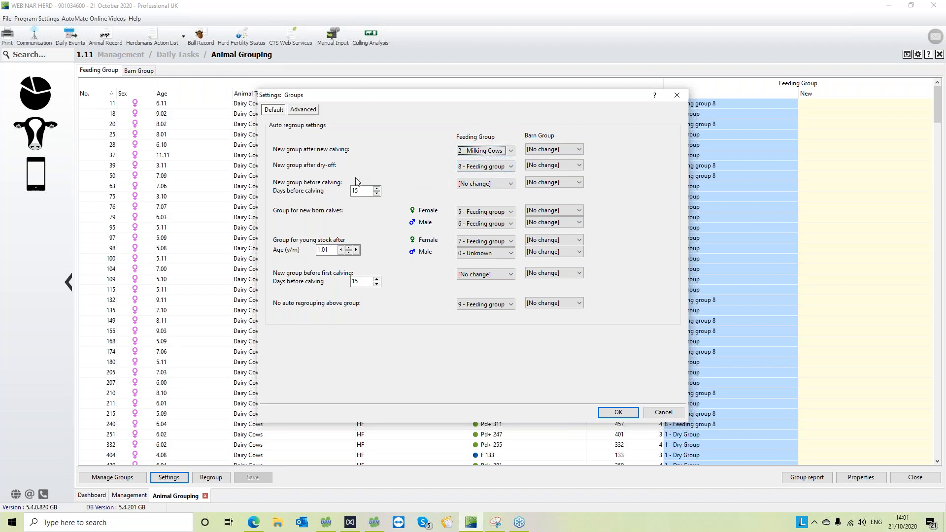
left_click(465, 169)
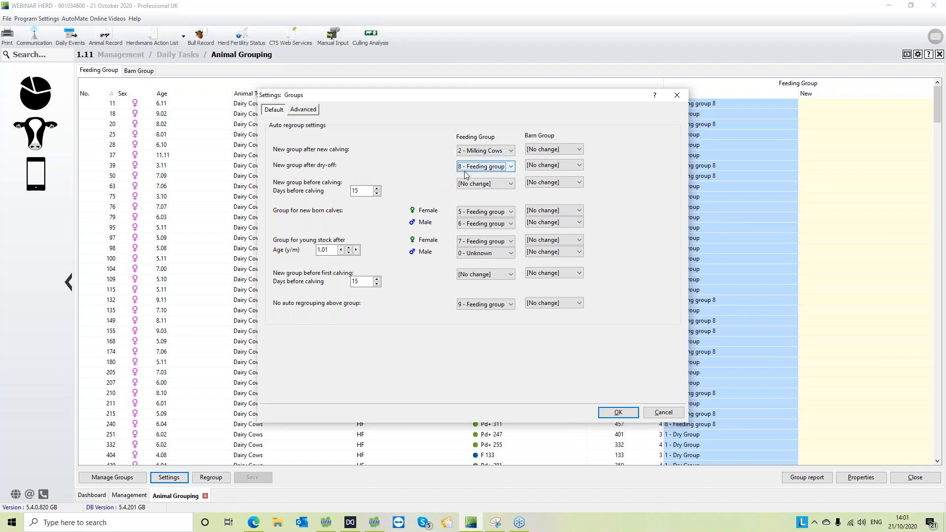
left_click(487, 170)
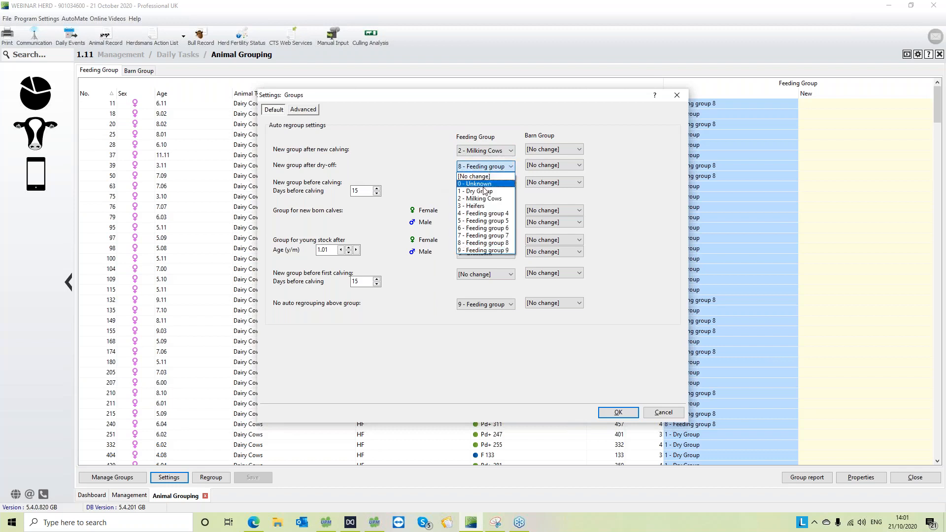
left_click(481, 191)
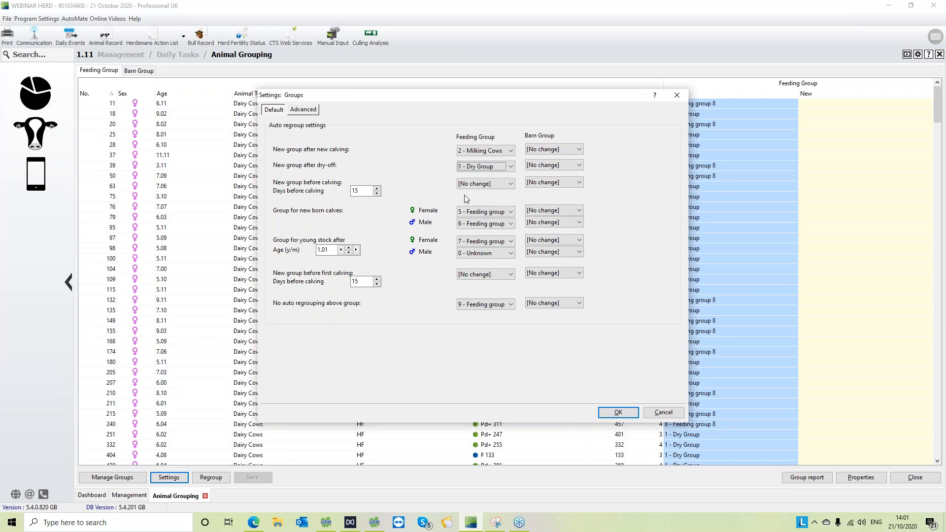
left_click_drag(363, 191, 348, 193)
left_click_drag(330, 250, 315, 249)
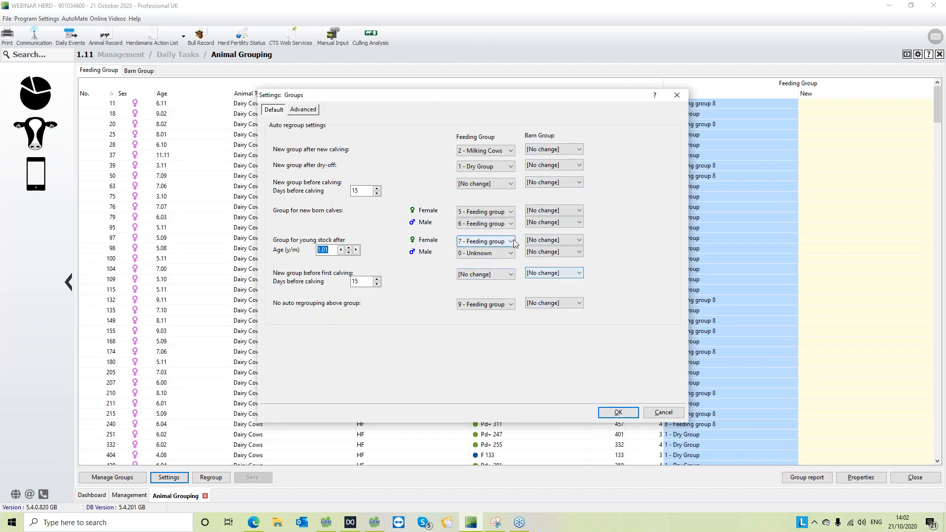
left_click(618, 412)
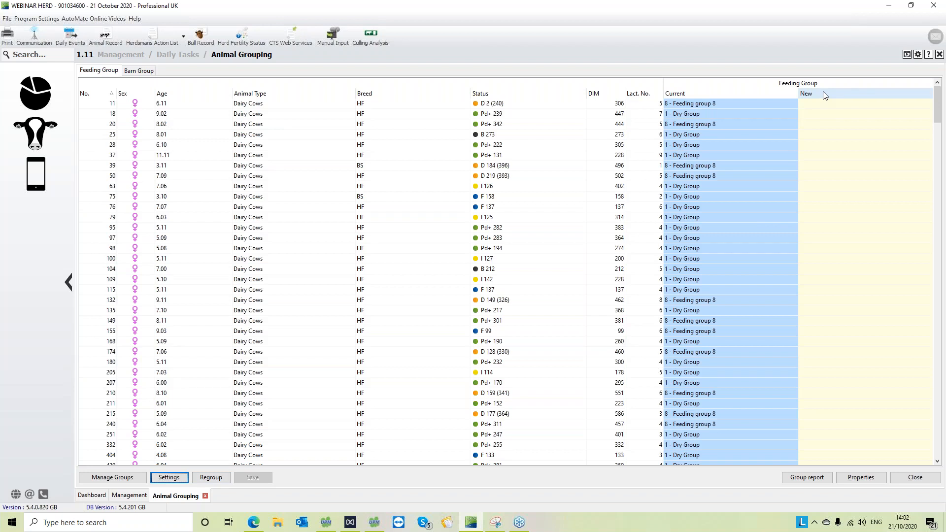
Regroup the animals automatically and sort the grouping list by status
left_click(222, 478)
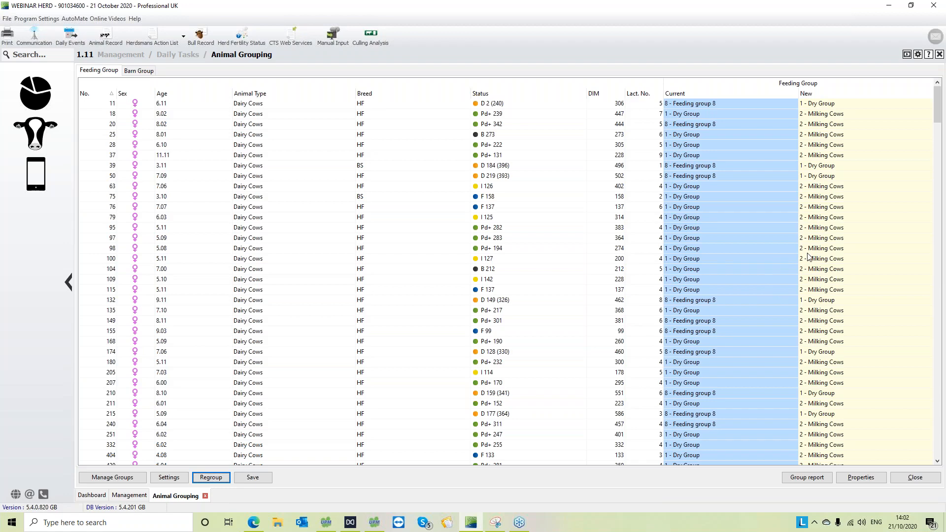
left_click(749, 234)
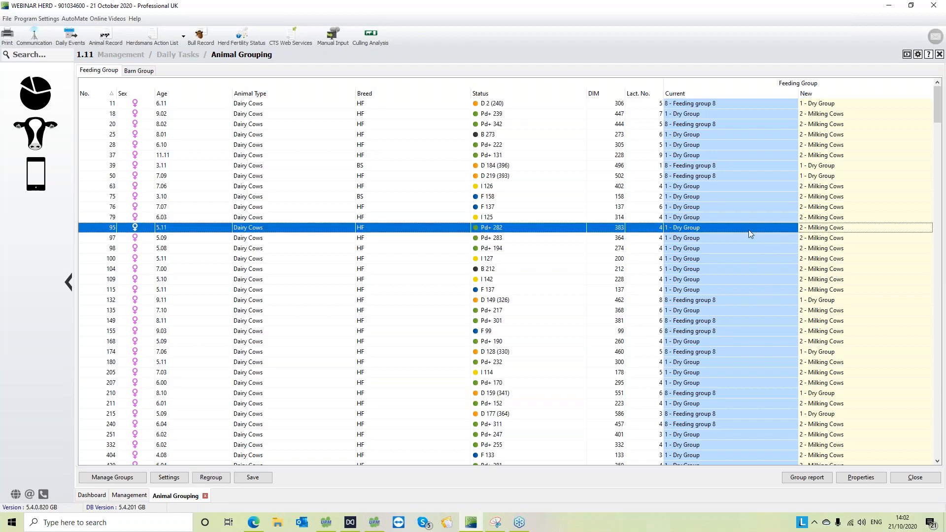
left_click(525, 94)
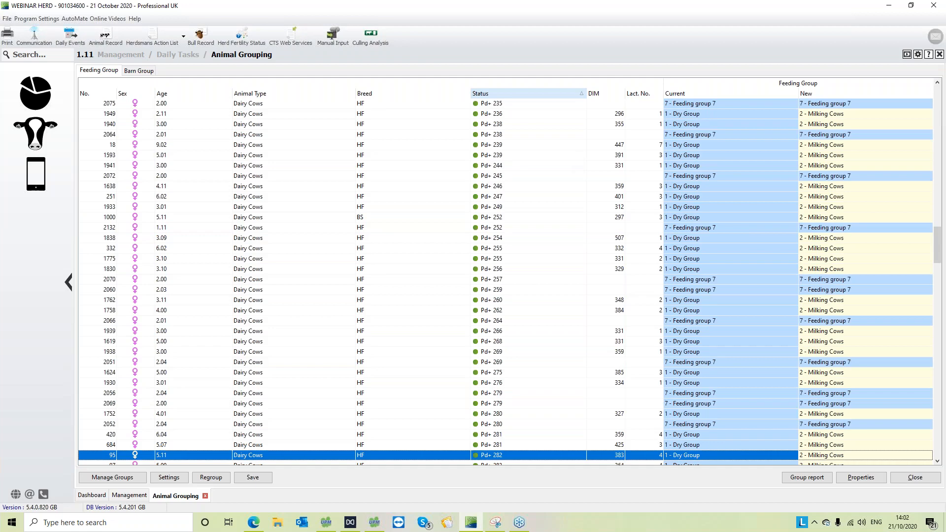
Examine the current and new feeding groups proposed for the pregnant and dry cows
left_click(539, 175)
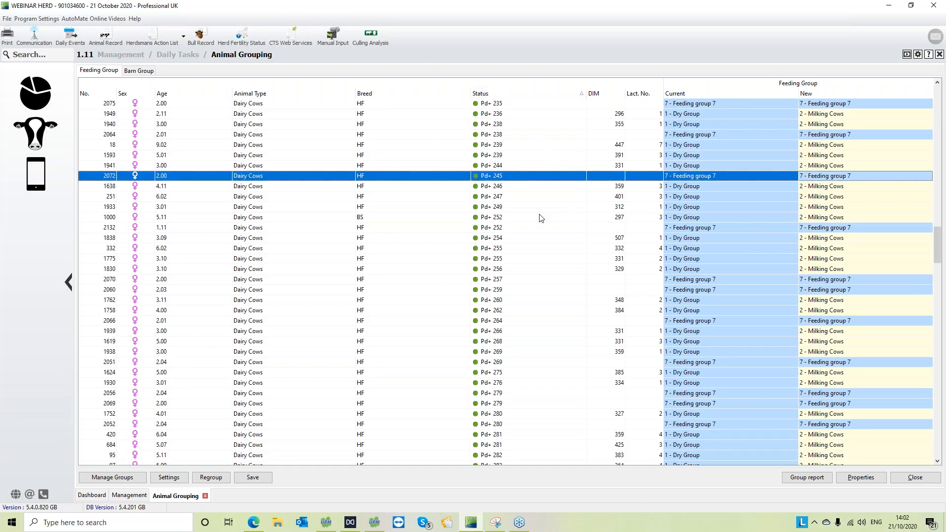
left_click(543, 250)
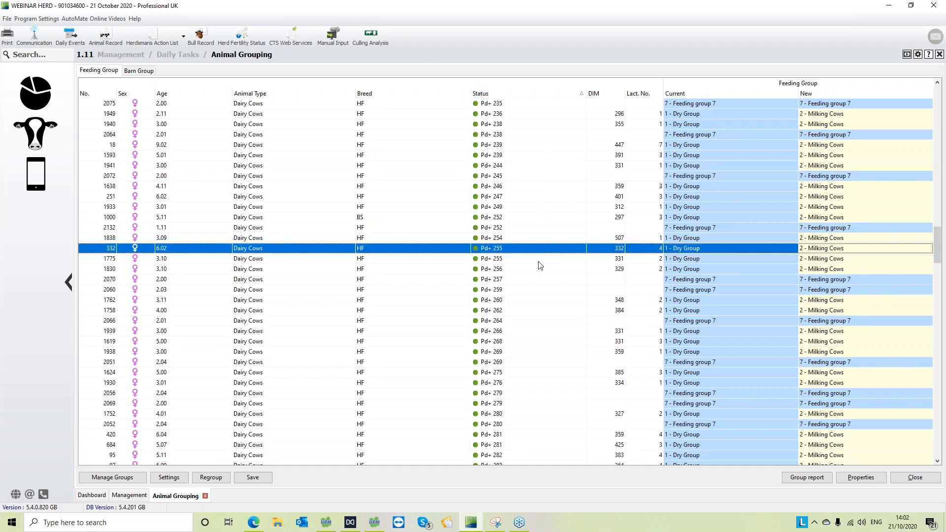
scroll(537, 267, "down", 15)
scroll(526, 275, "down", 4)
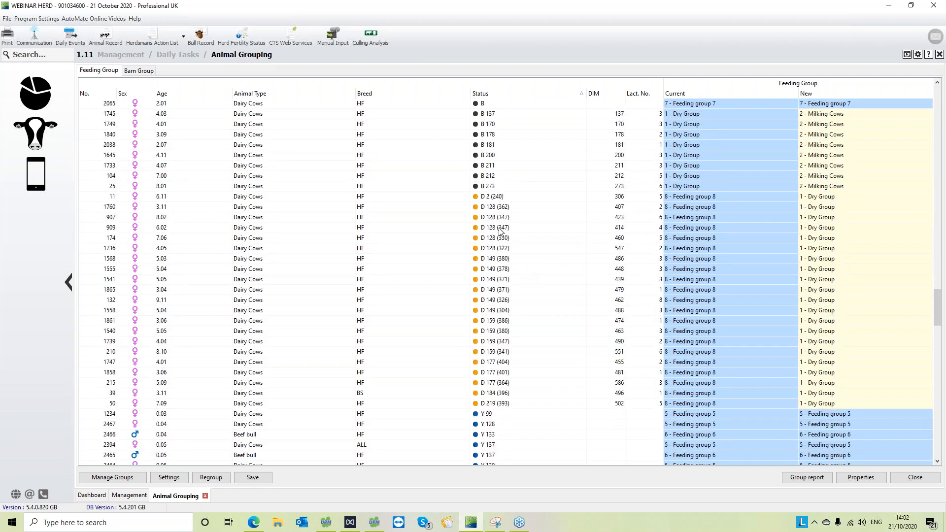
left_click(501, 230)
left_click(515, 257)
left_click(509, 300)
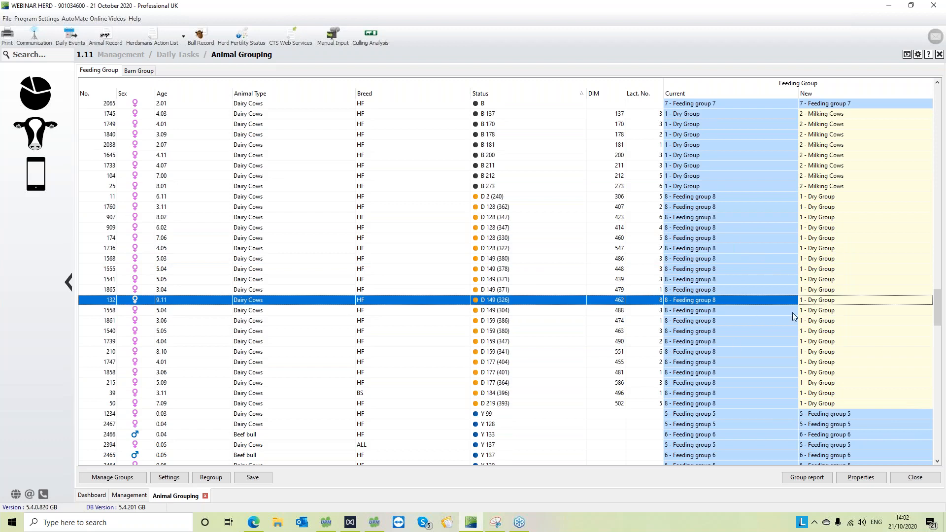
left_click(850, 249)
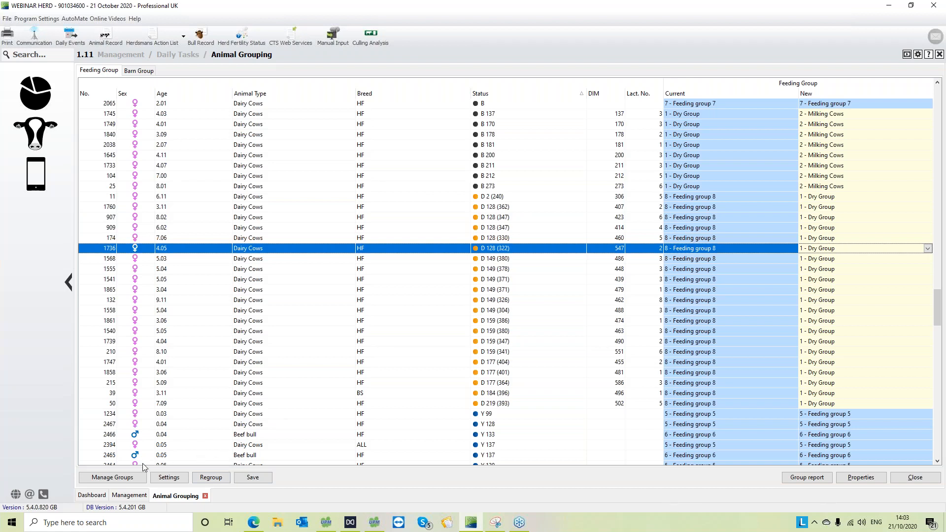
Rename feeding group 4 as Highs and save the pending feeding group changes
left_click(122, 478)
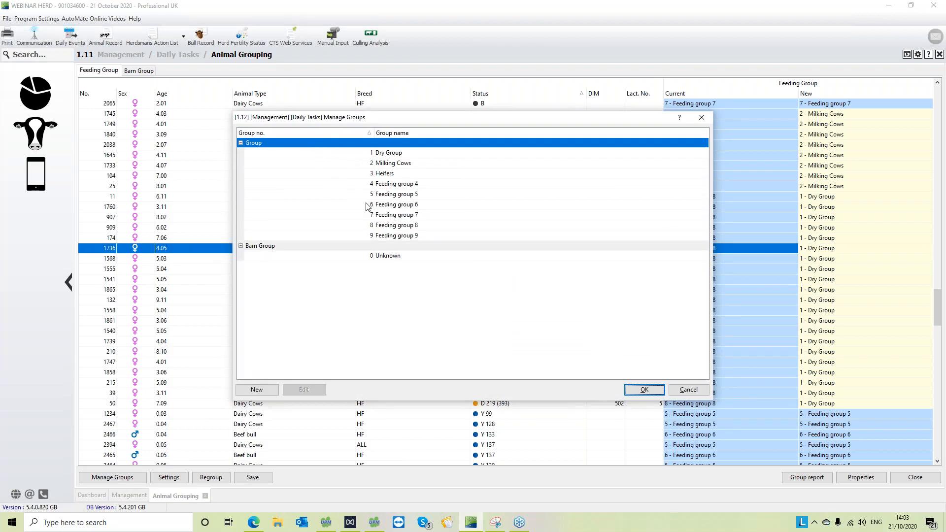
left_click(386, 184)
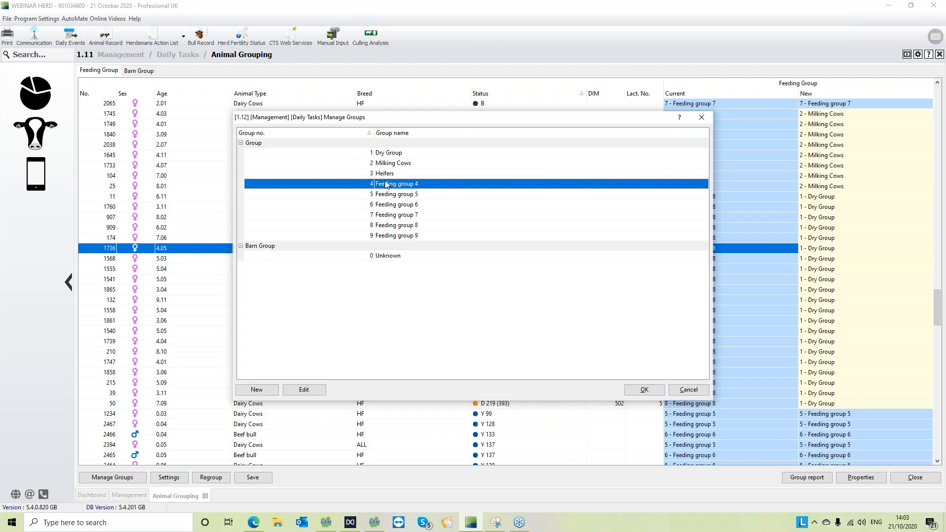
left_click(304, 390)
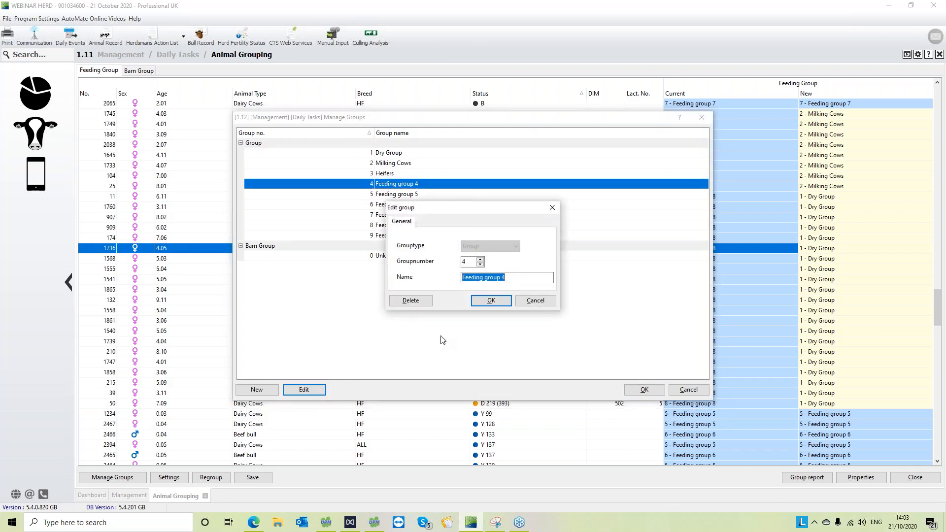
type("Highs")
left_click(481, 265)
left_click(490, 302)
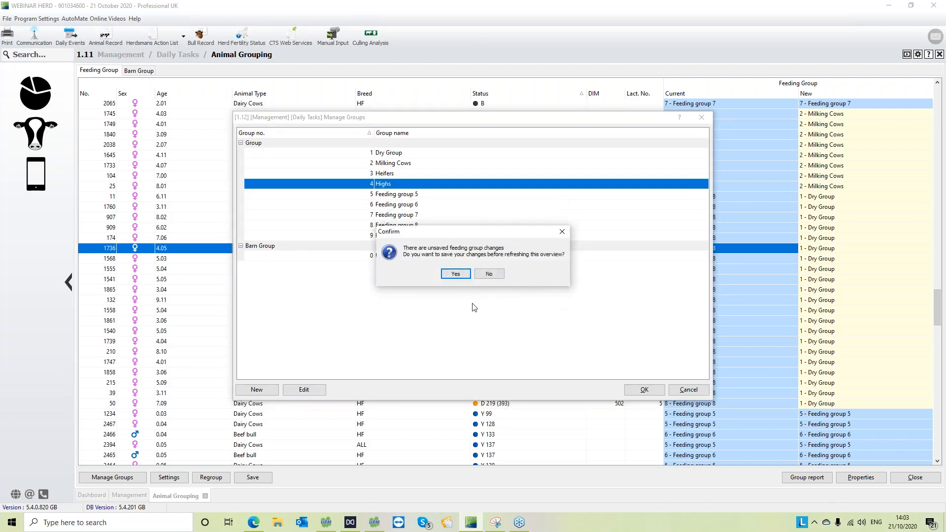
left_click(458, 274)
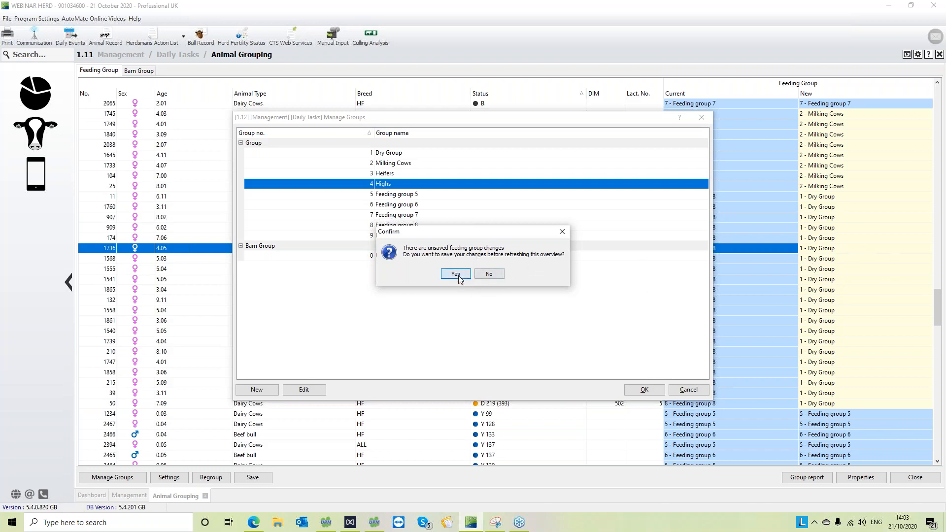
left_click(641, 393)
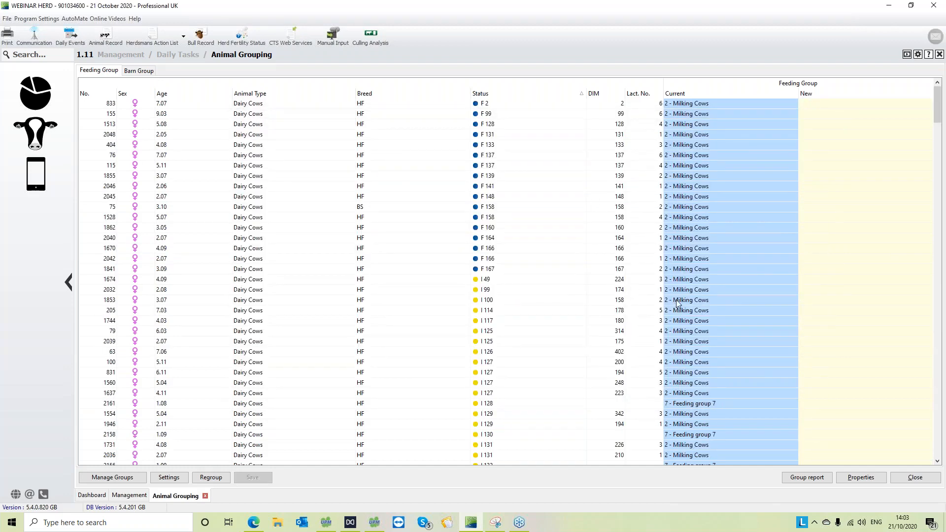
left_click(623, 203)
scroll(631, 228, "down", 5)
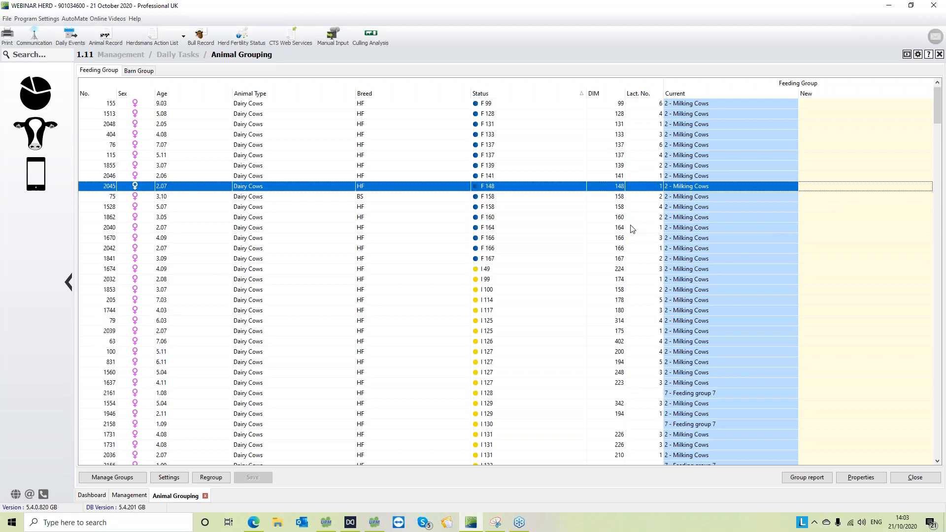
scroll(632, 229, "down", 2)
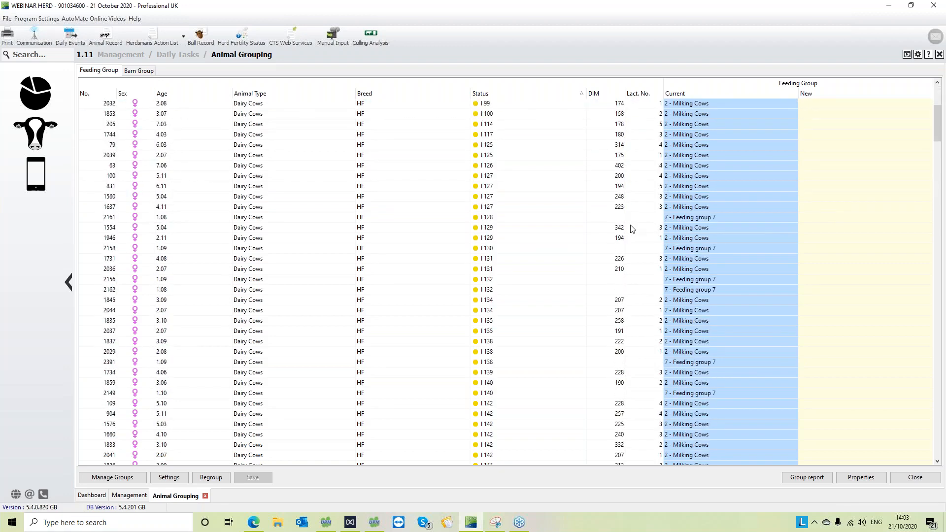
Add a new group of type Group with group number 10 and the name lows
left_click(132, 478)
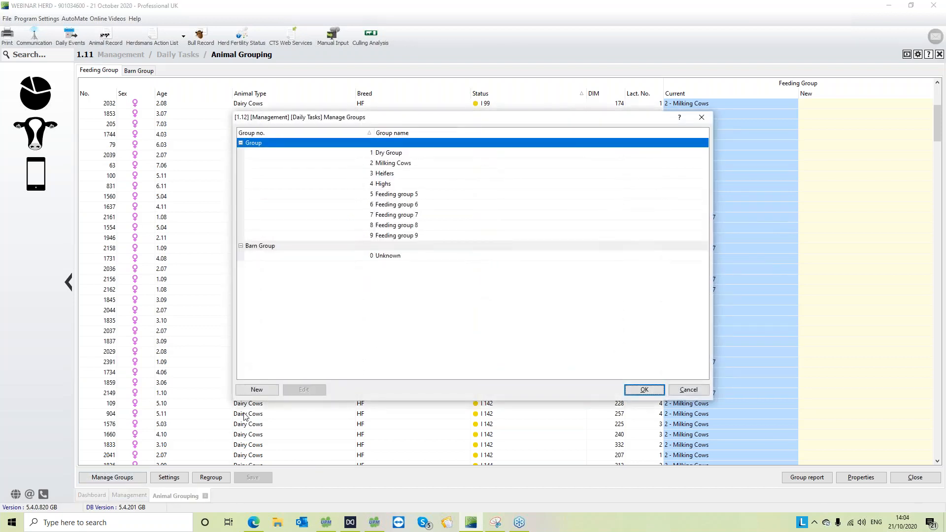
left_click(263, 392)
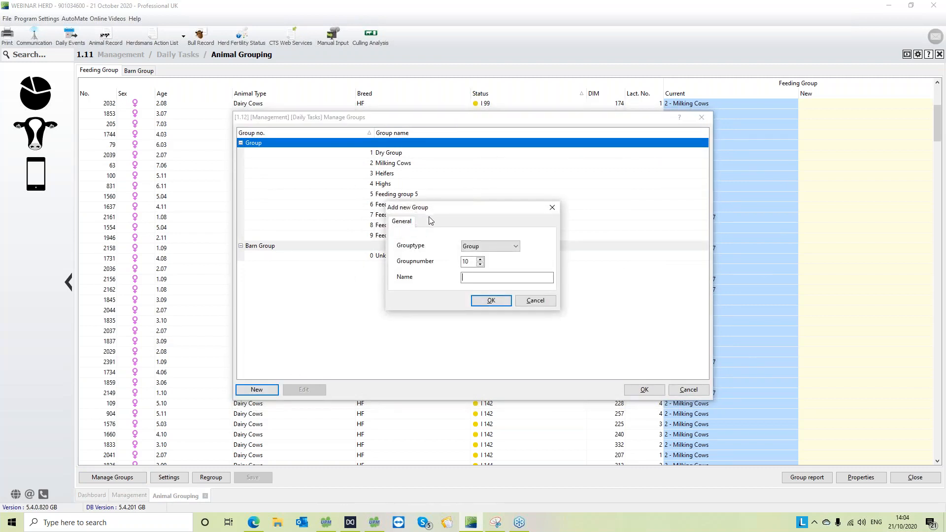
left_click_drag(428, 211, 507, 186)
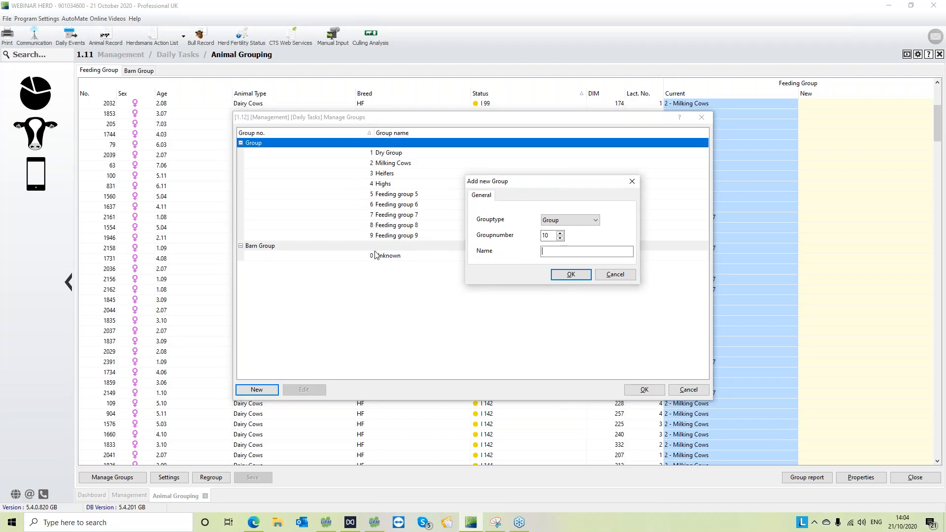
left_click(556, 236)
left_click(556, 252)
type("lows")
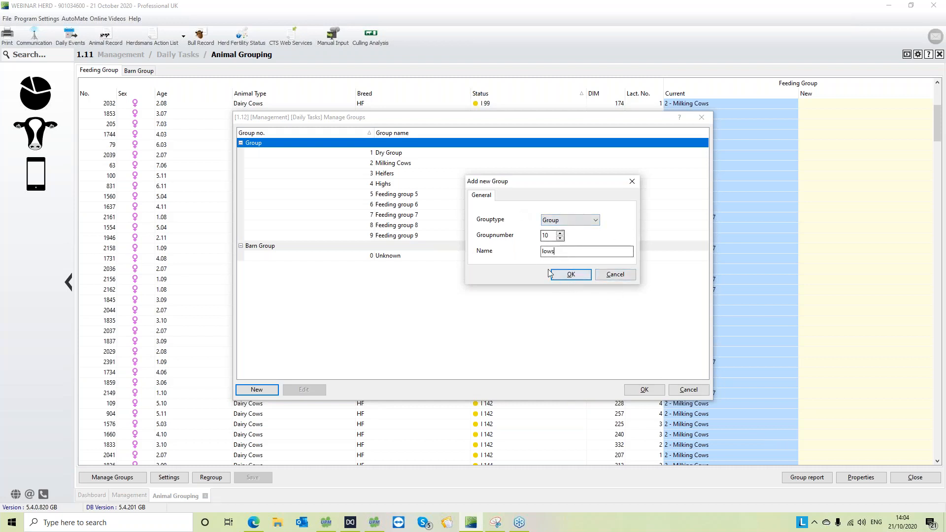
left_click(581, 278)
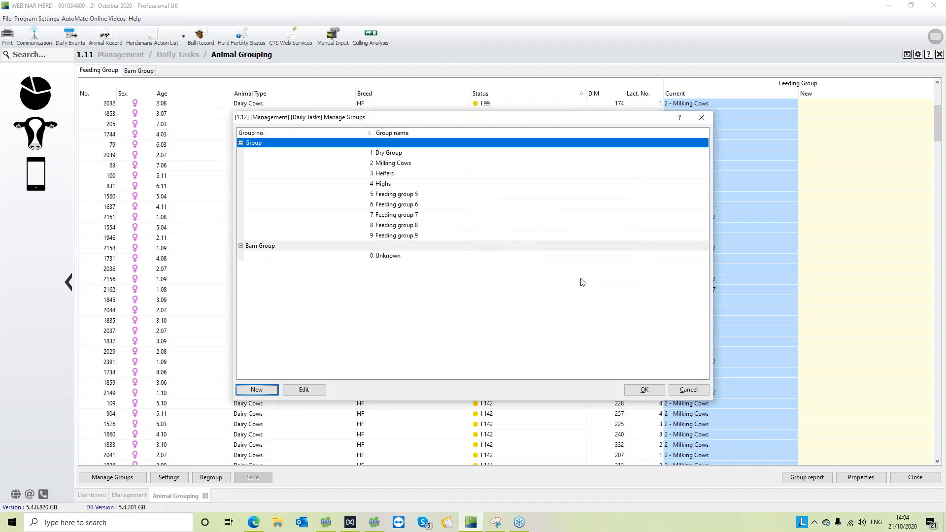
left_click(641, 391)
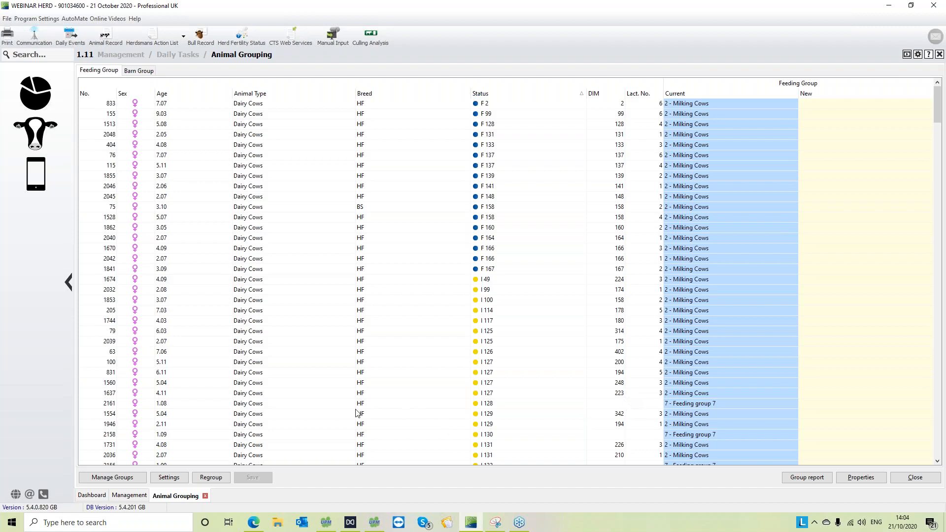
Open the Daily Events entry and start a Group change event for animal 18 dated 21/10/2020
left_click(43, 130)
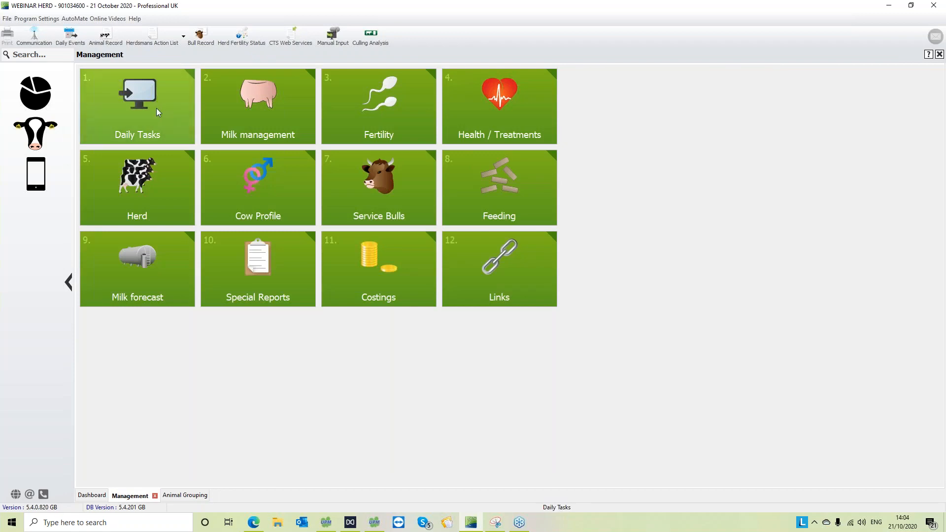
left_click(157, 109)
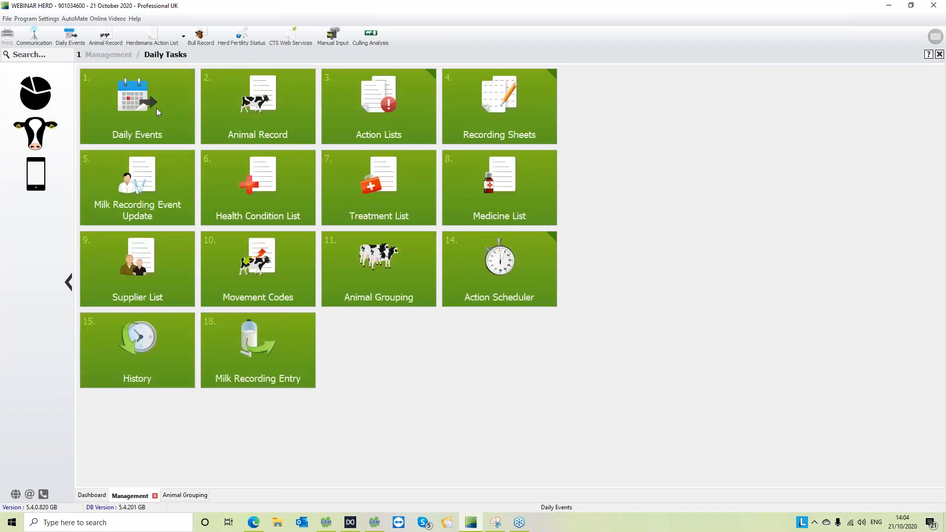
left_click(155, 108)
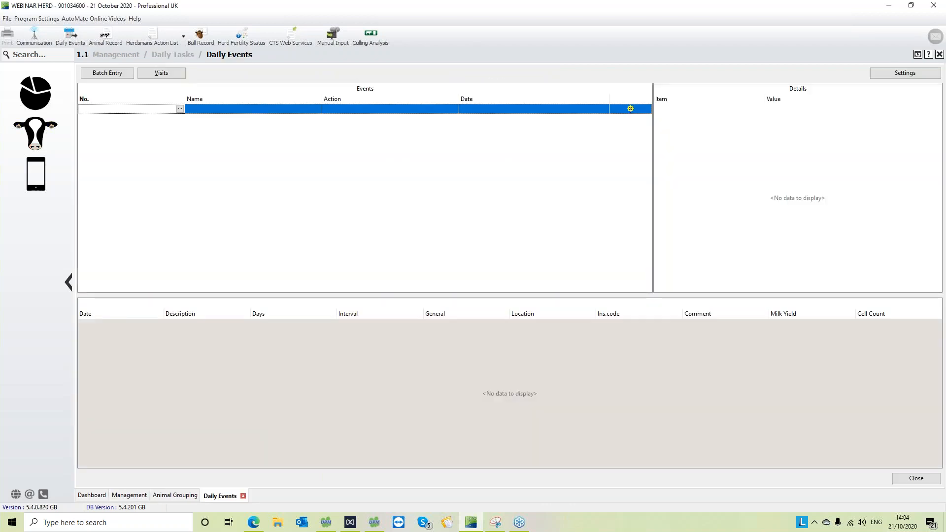
type("18")
key("Return")
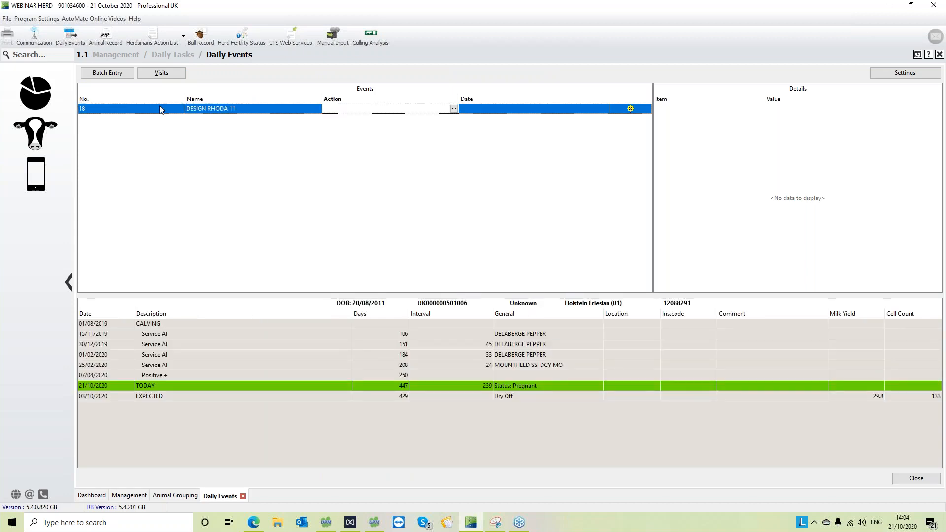
left_click(454, 109)
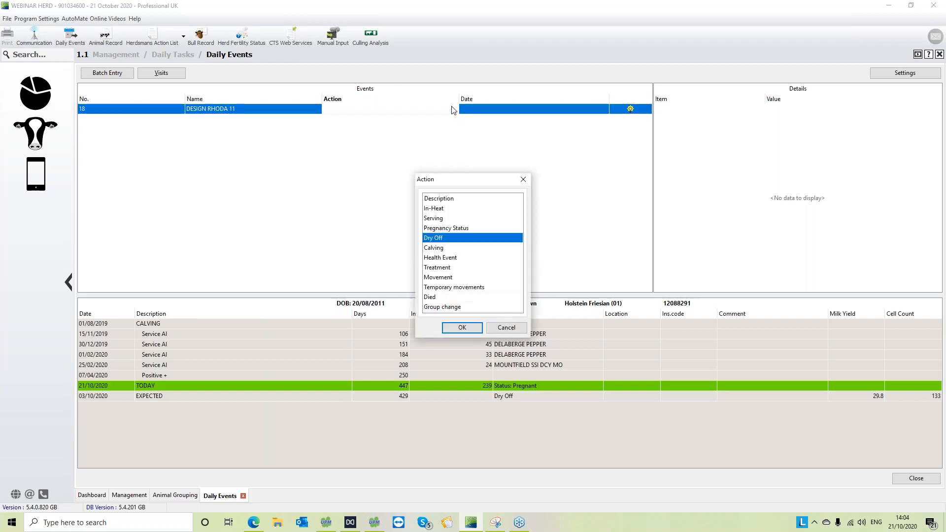
left_click(450, 308)
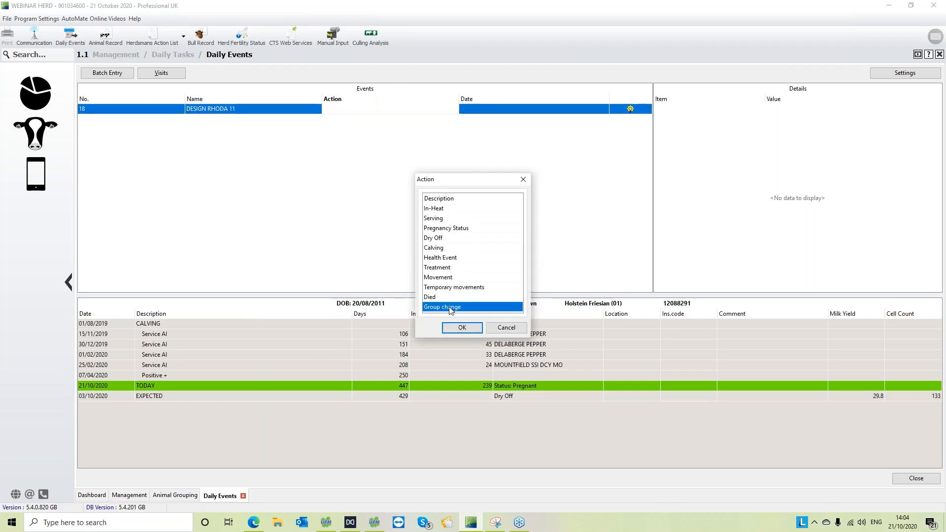
left_click(462, 327)
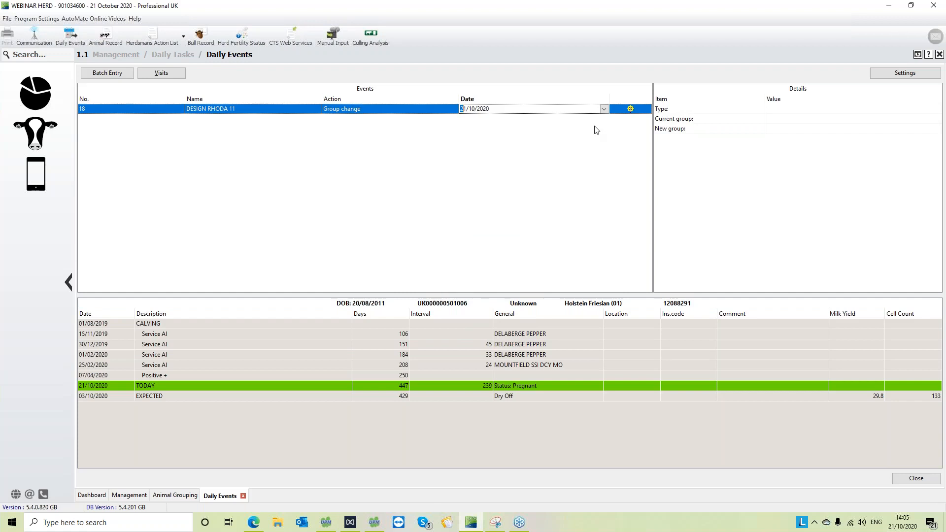
key("Return")
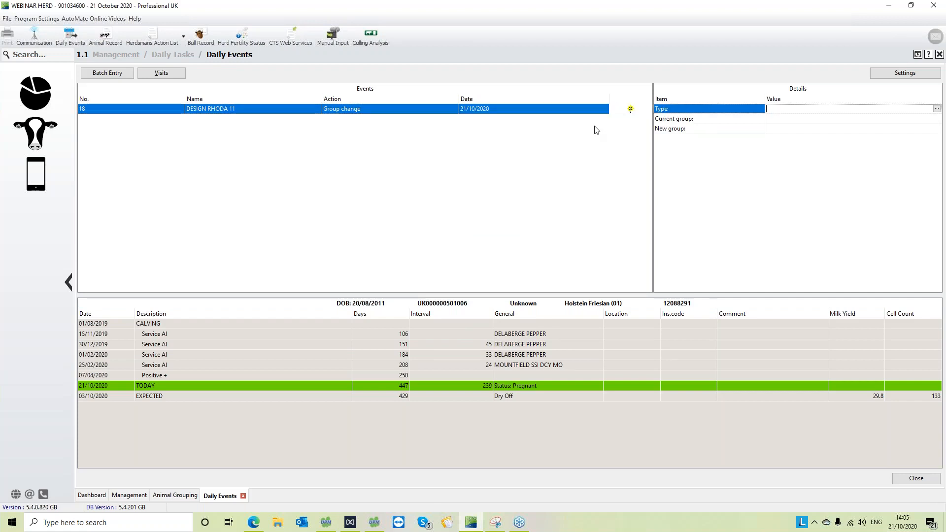
Set the group change type to Group and the new group to 4 - Highs, and record the event
left_click(864, 110)
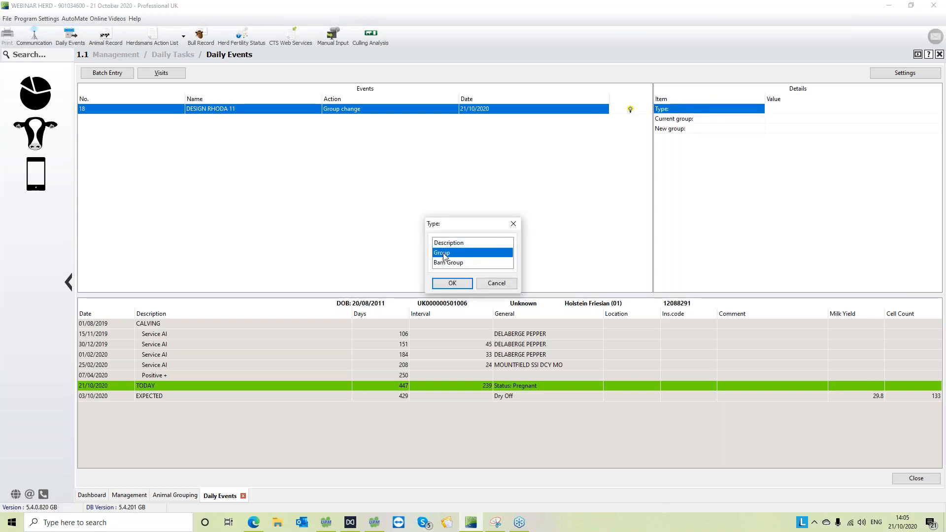
left_click(449, 284)
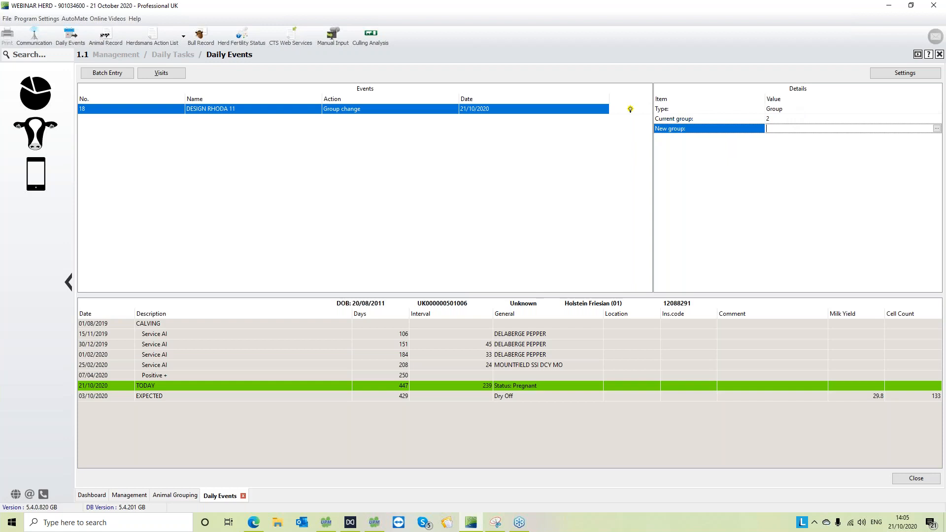
key("Return")
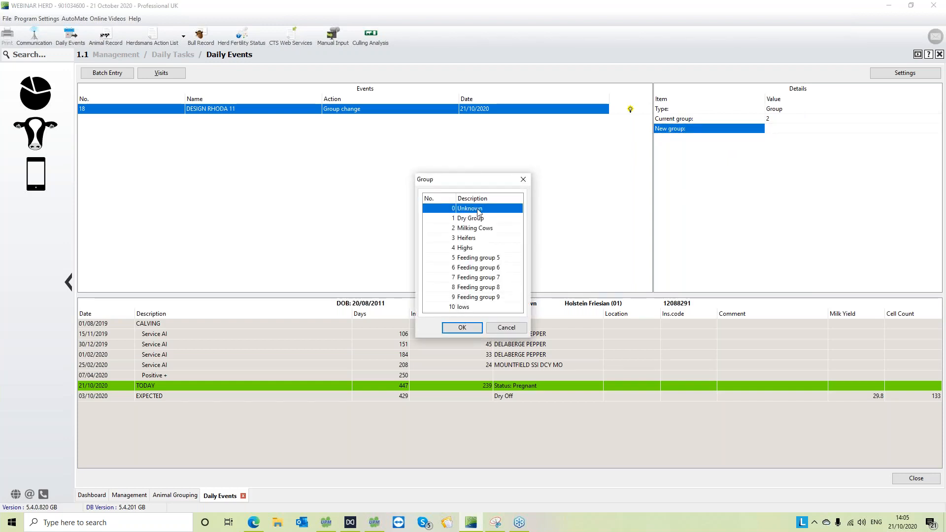
left_click(479, 228)
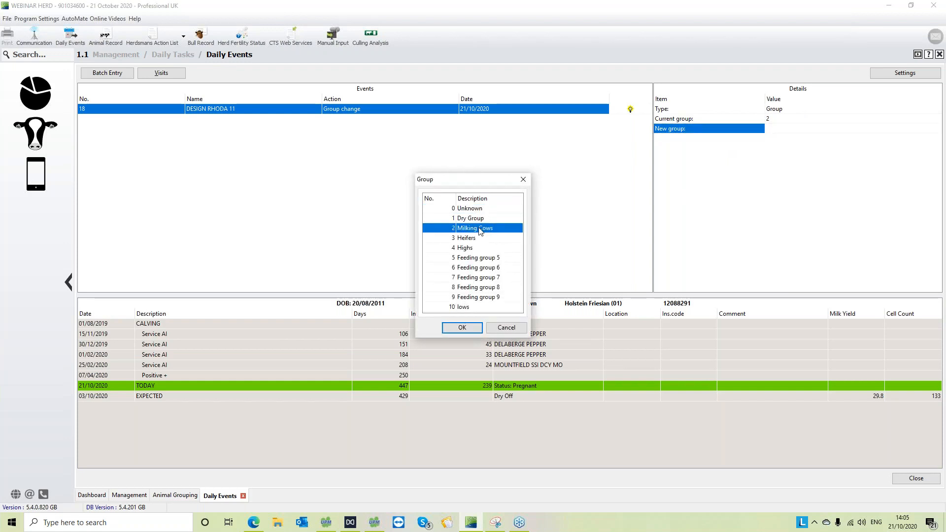
left_click(462, 248)
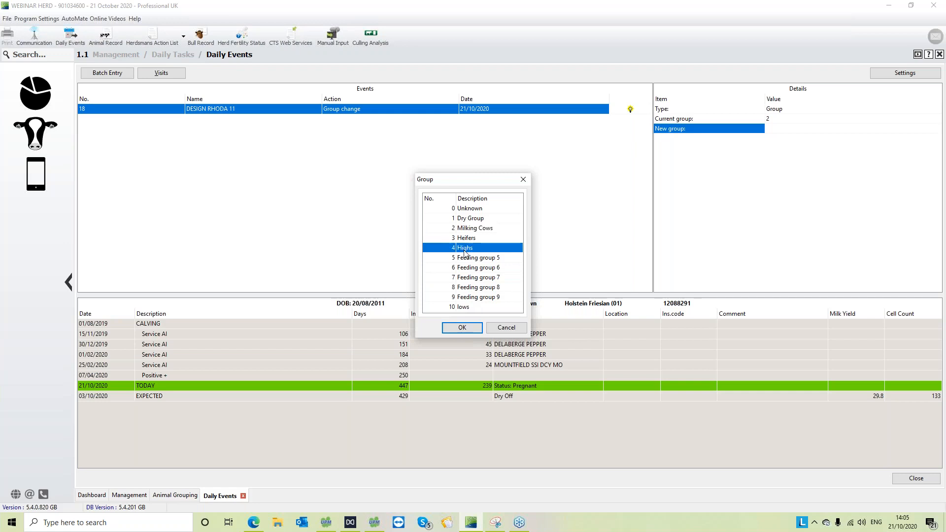
left_click(474, 329)
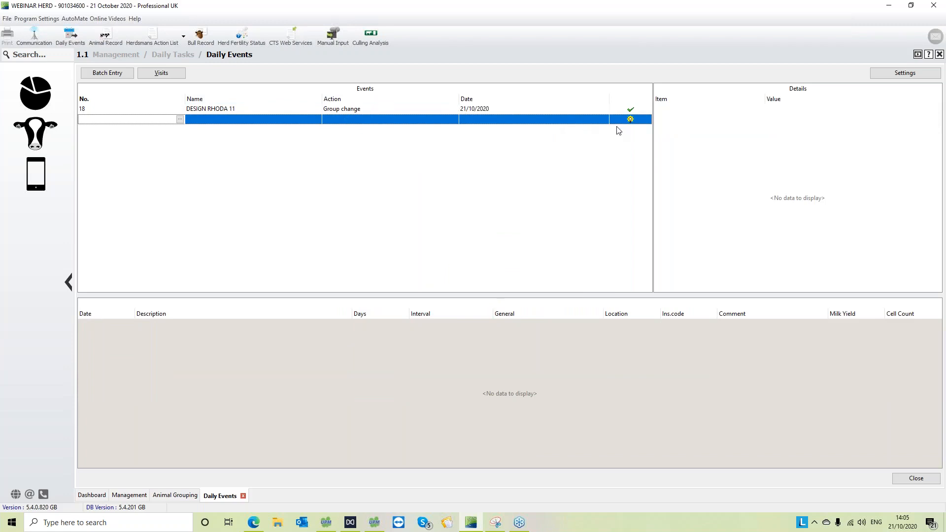
Open the batch Grouping wizard, keep the group kind as Group, and add Ear tag to the displayed columns beside Name
mouse_move(628, 117)
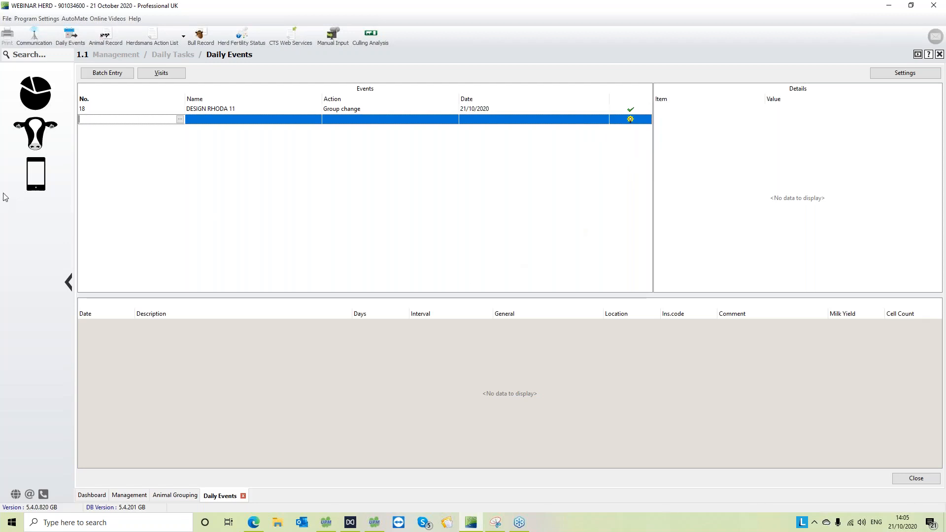
left_click(118, 77)
left_click(118, 77)
left_click(119, 77)
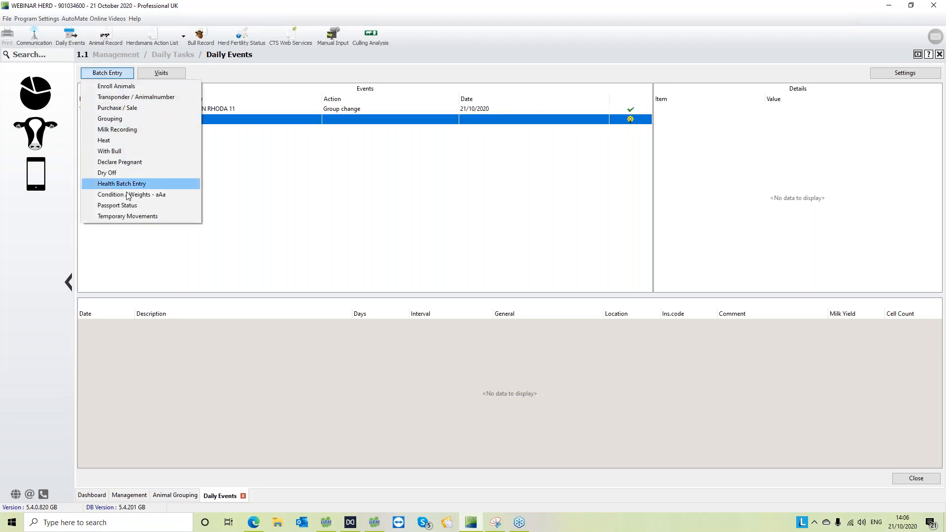
left_click(119, 121)
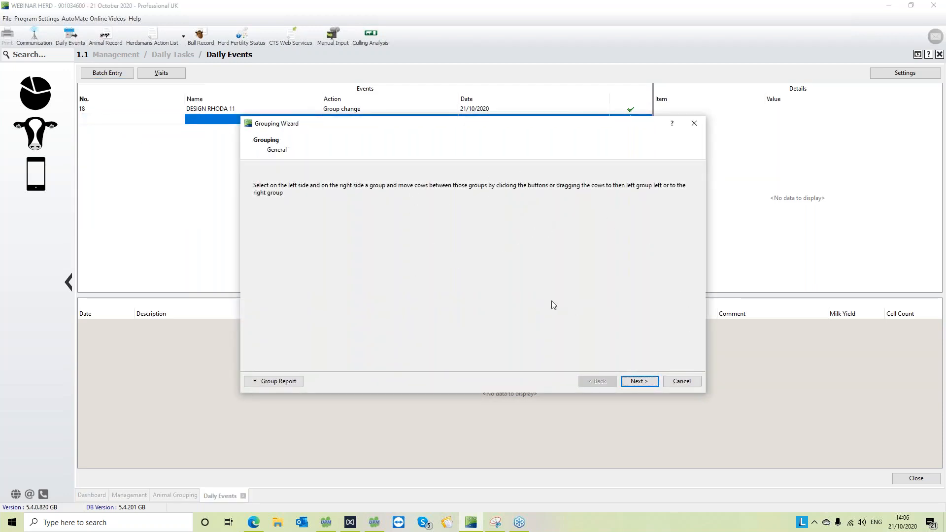
left_click(648, 382)
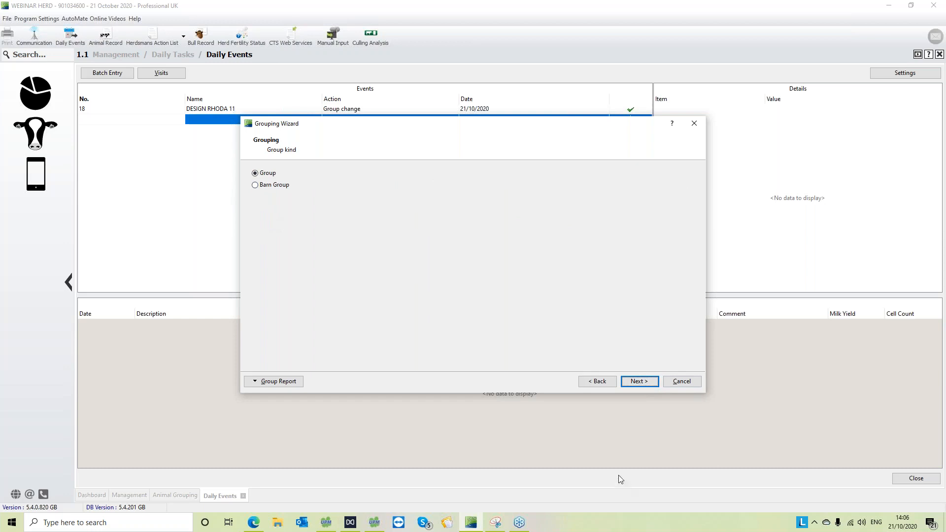
left_click(627, 382)
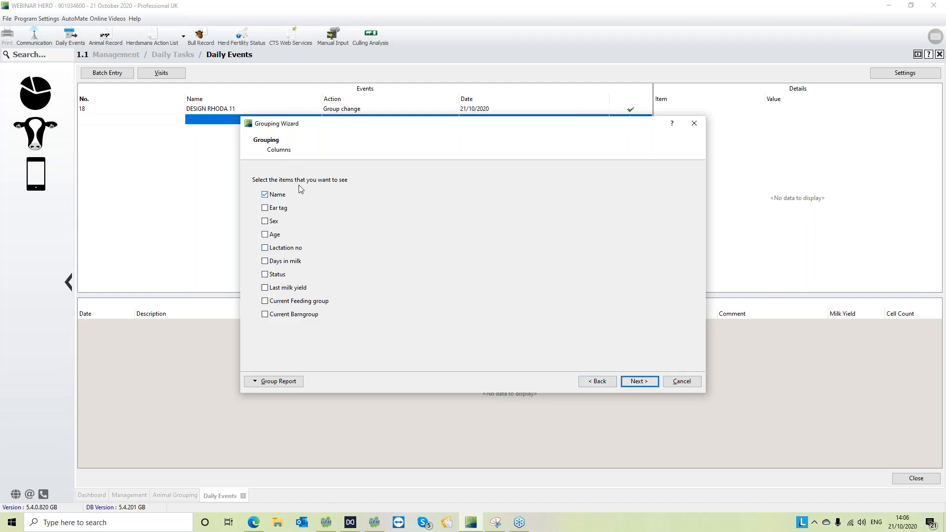
left_click(265, 209)
left_click(635, 382)
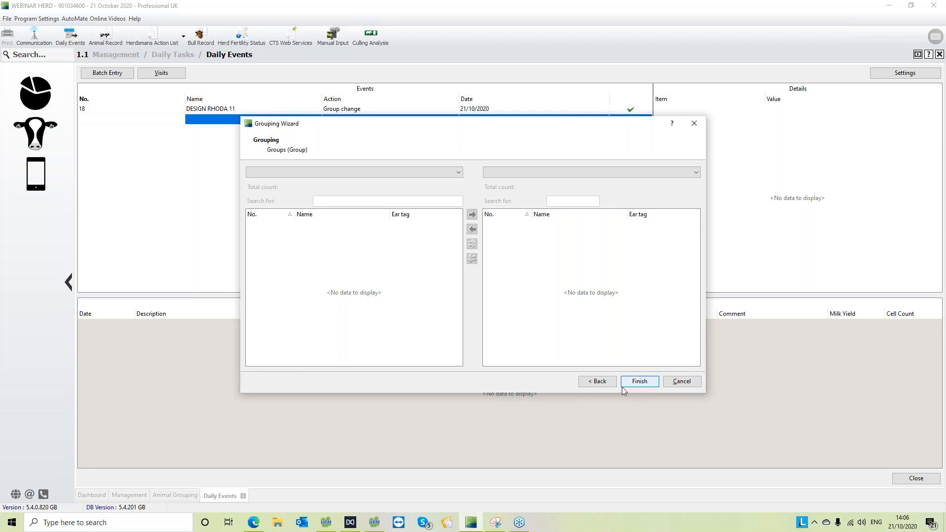
Choose 6 - Feeding group 6 as the source group and 10 - lows as the destination group
left_click(430, 175)
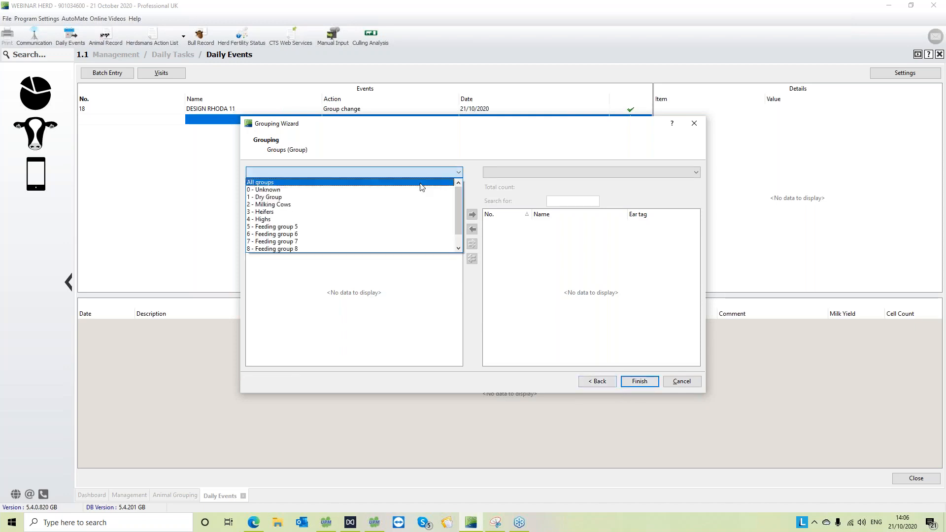
left_click(400, 234)
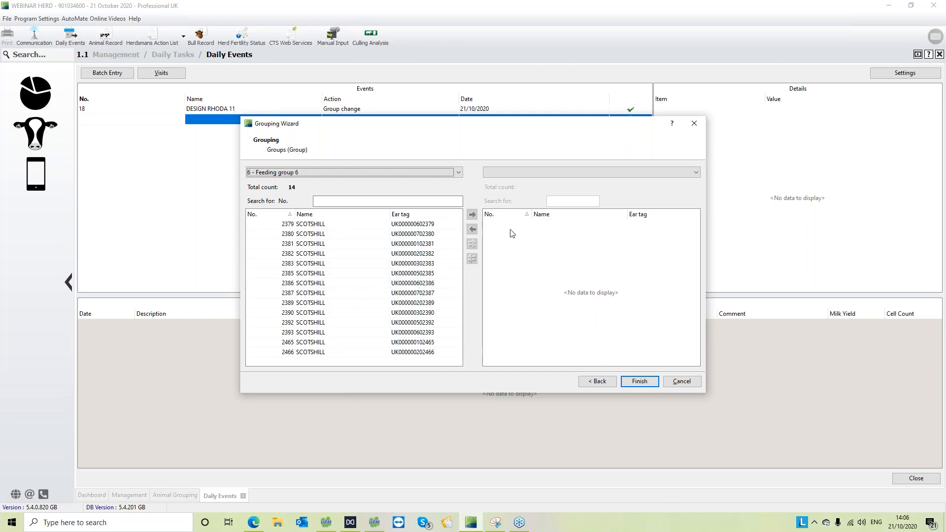
left_click(524, 173)
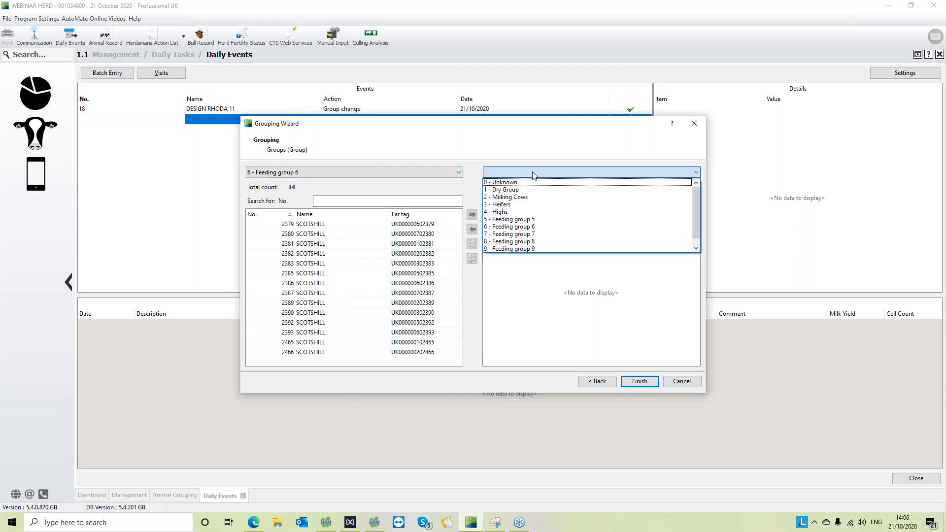
scroll(522, 207, "down", 1)
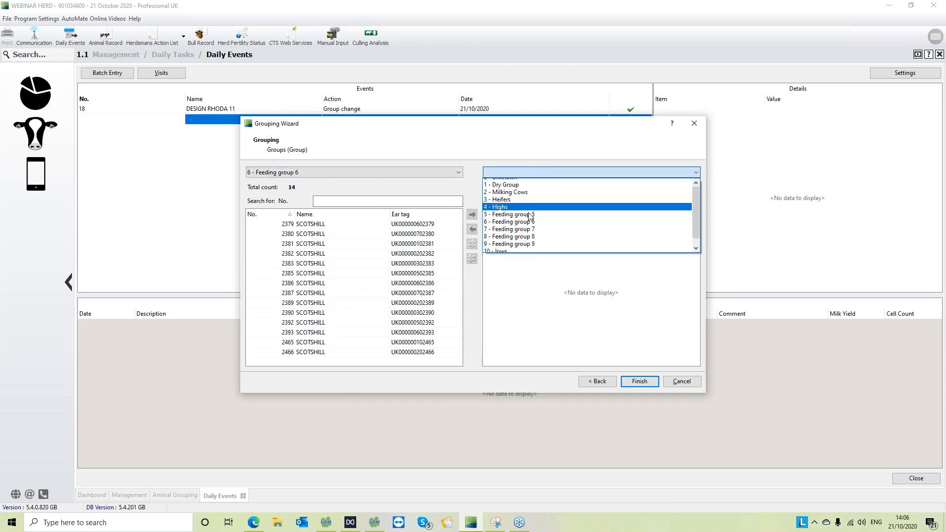
left_click(502, 249)
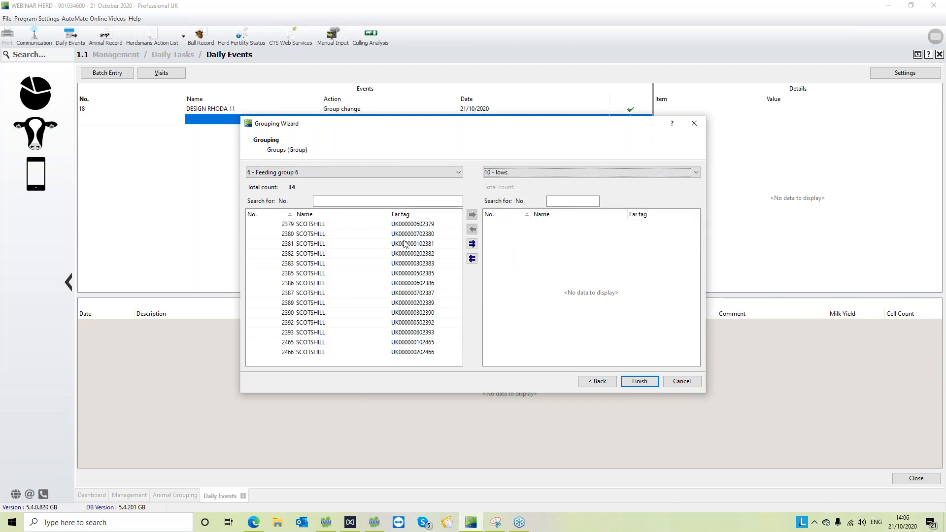
Move animals 2379, 2383 and 2387 individually from Feeding group 6 into the lows group
left_click(401, 225)
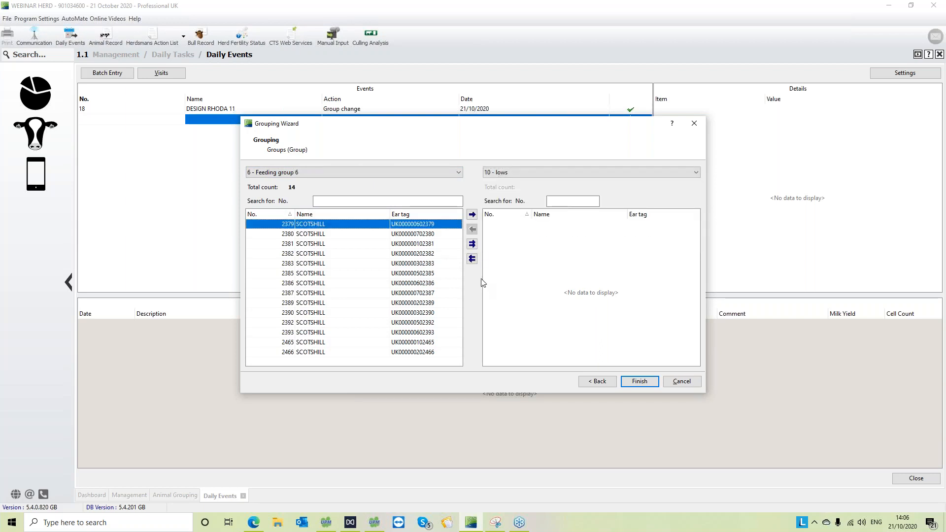
left_click(471, 214)
left_click(419, 253)
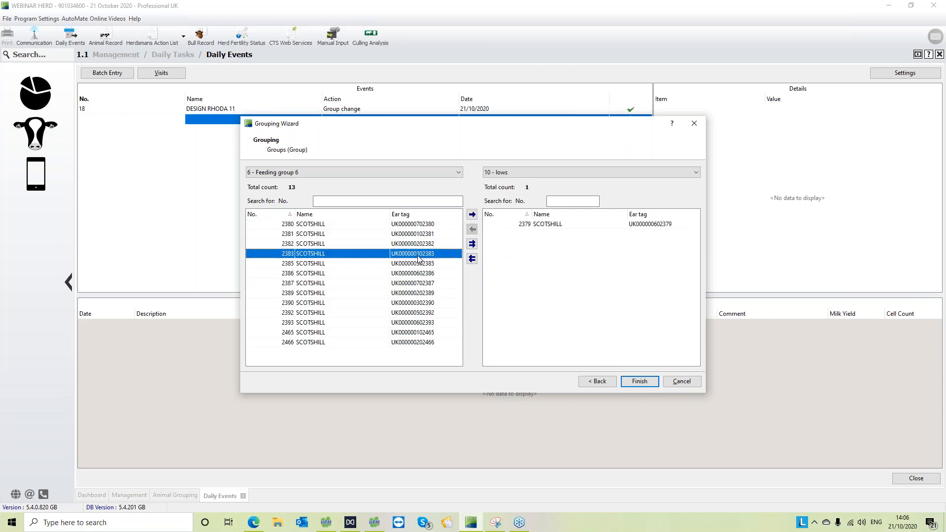
left_click(472, 215)
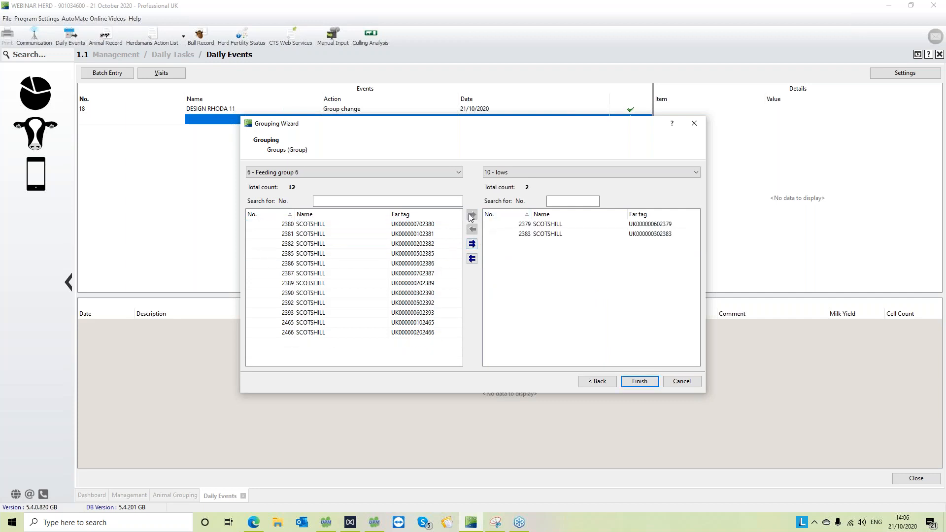
left_click(403, 275)
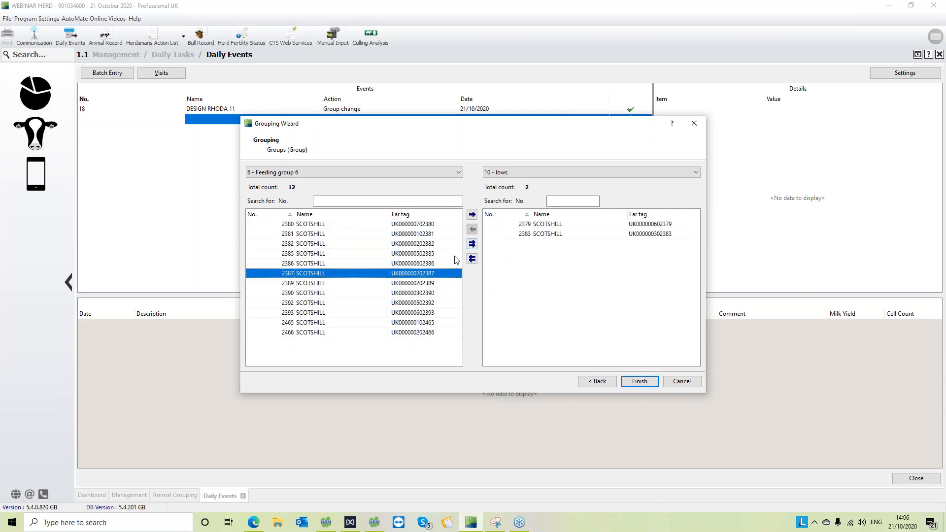
left_click(472, 215)
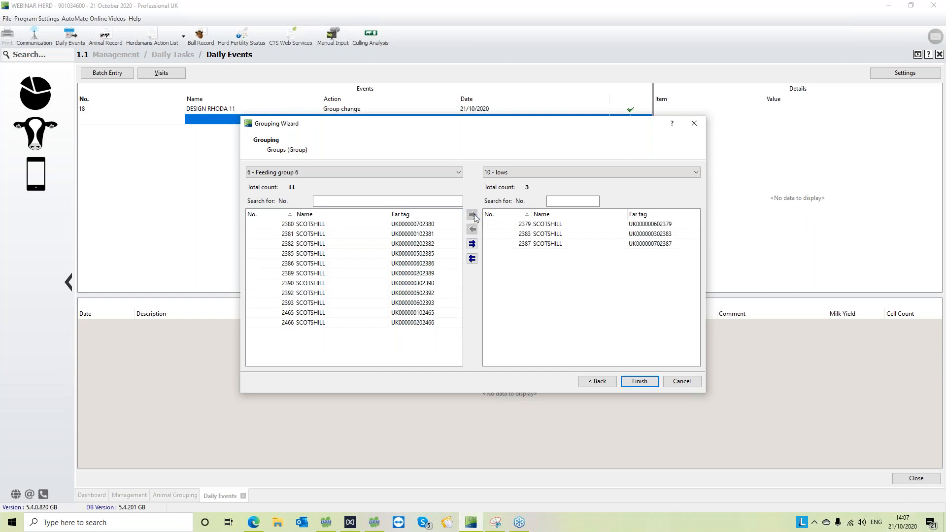
Move animal 50 from 1 - Dry Group into the lows group and set the source group back to Feeding group 6
left_click(458, 173)
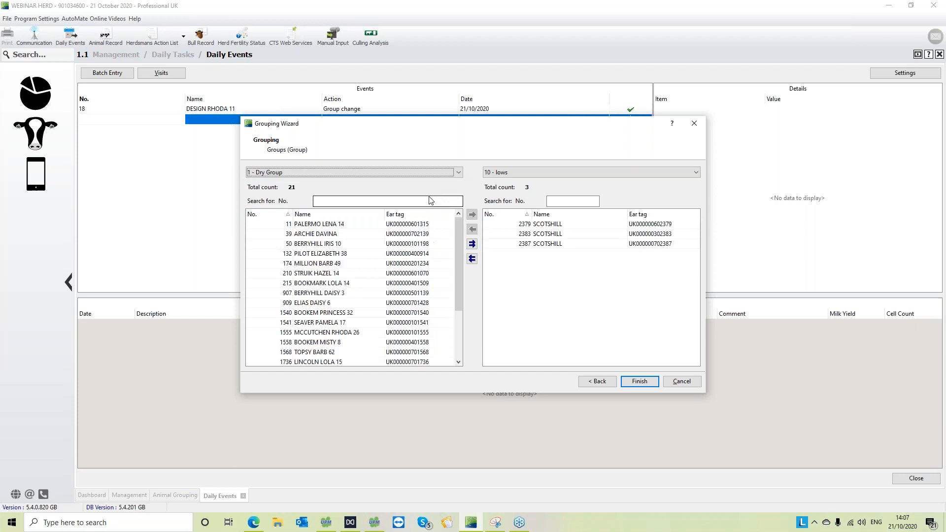
left_click(388, 244)
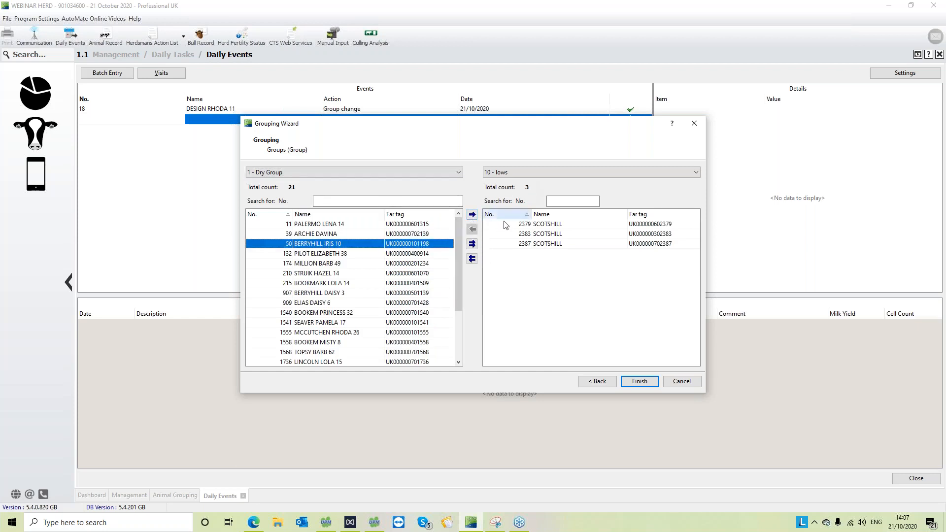
left_click(472, 215)
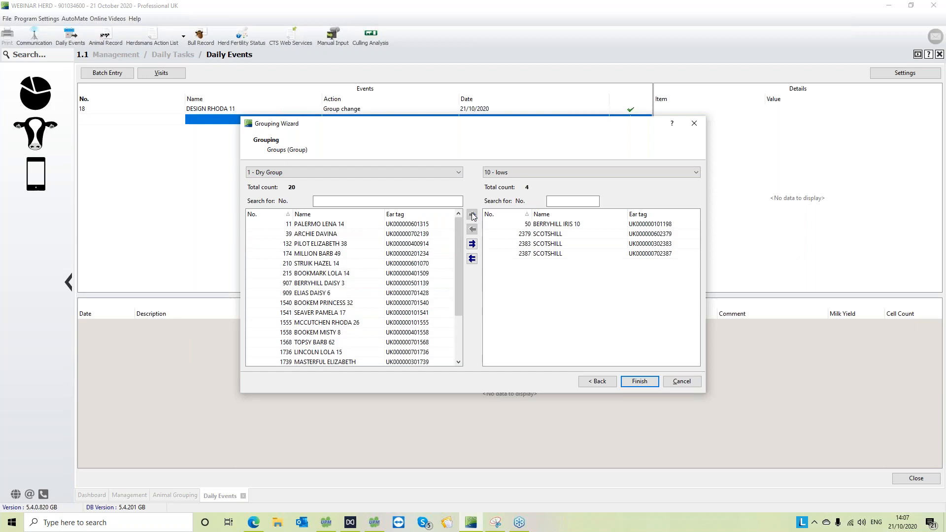
left_click(455, 173)
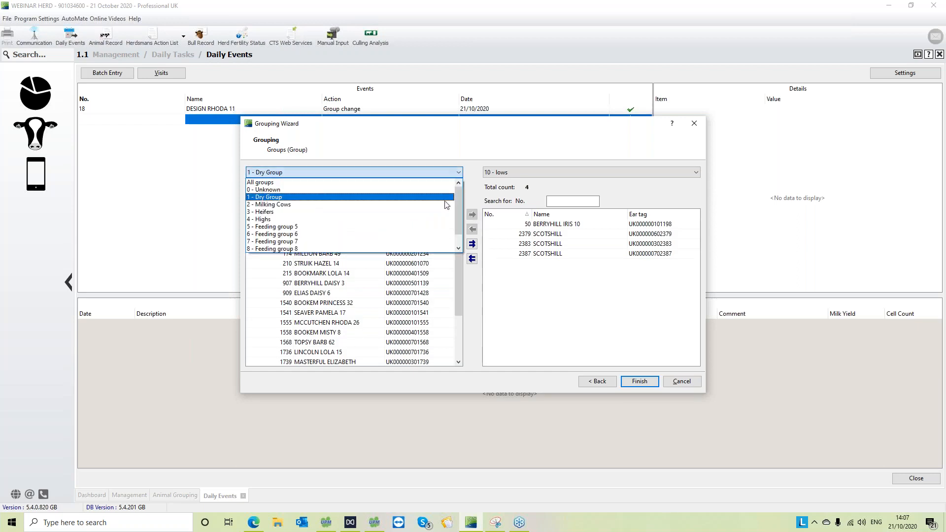
left_click(430, 236)
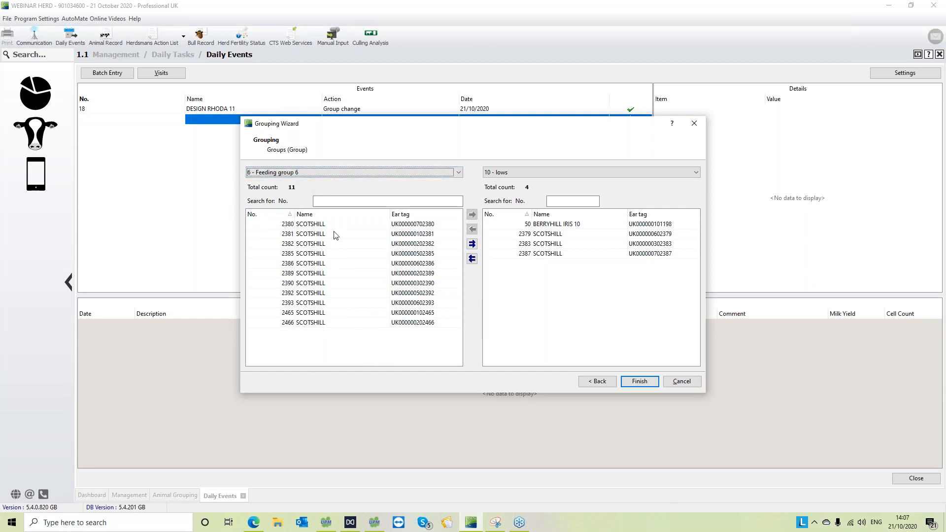
Move all remaining Feeding group 6 animals into the lows group, return animal 50 to 1 - Dry Group, and complete the wizard
left_click(473, 247)
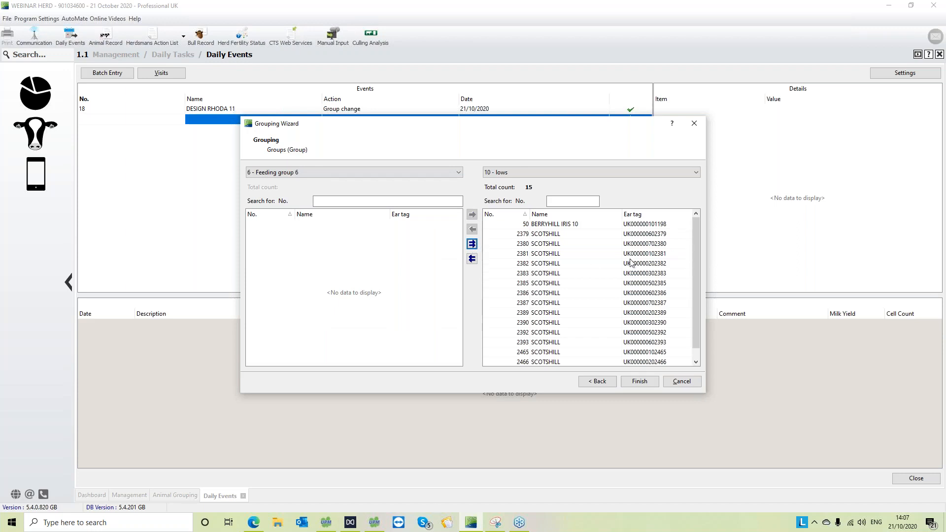
left_click(590, 226)
left_click(444, 172)
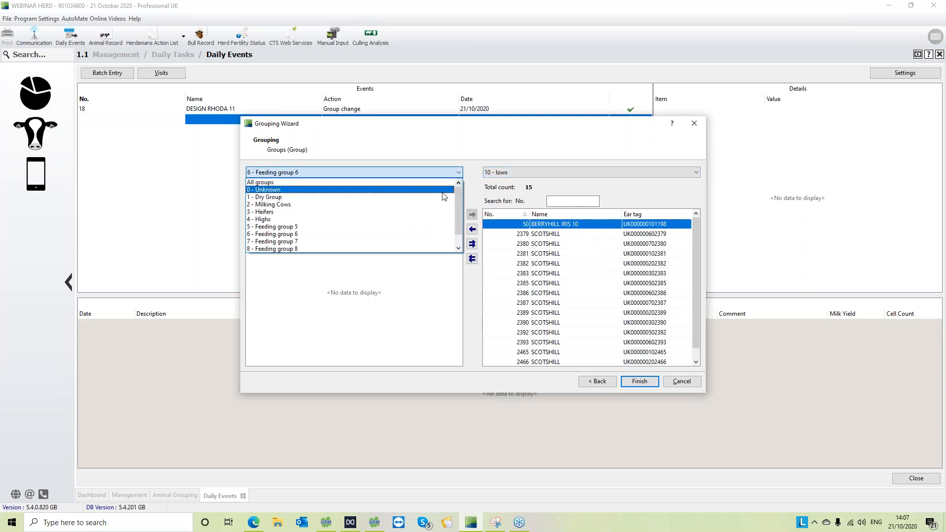
left_click(443, 198)
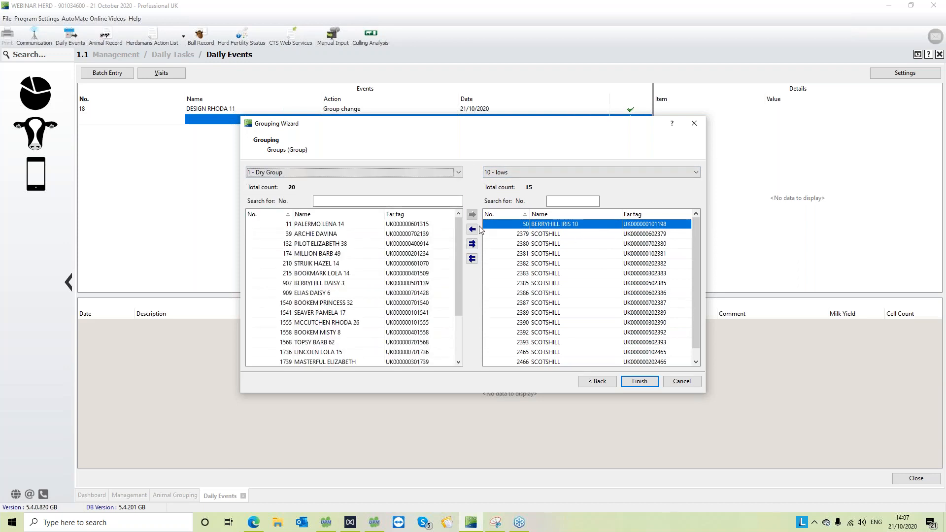
left_click(472, 230)
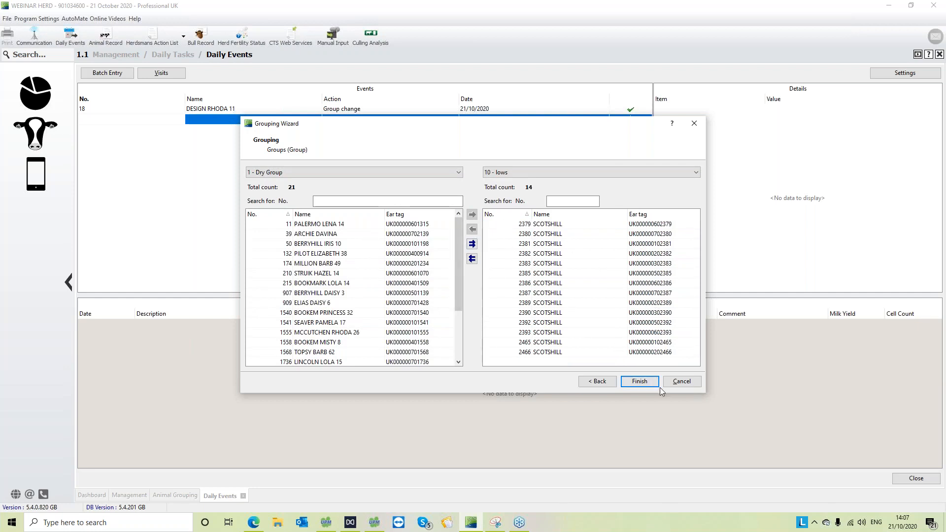
left_click(636, 382)
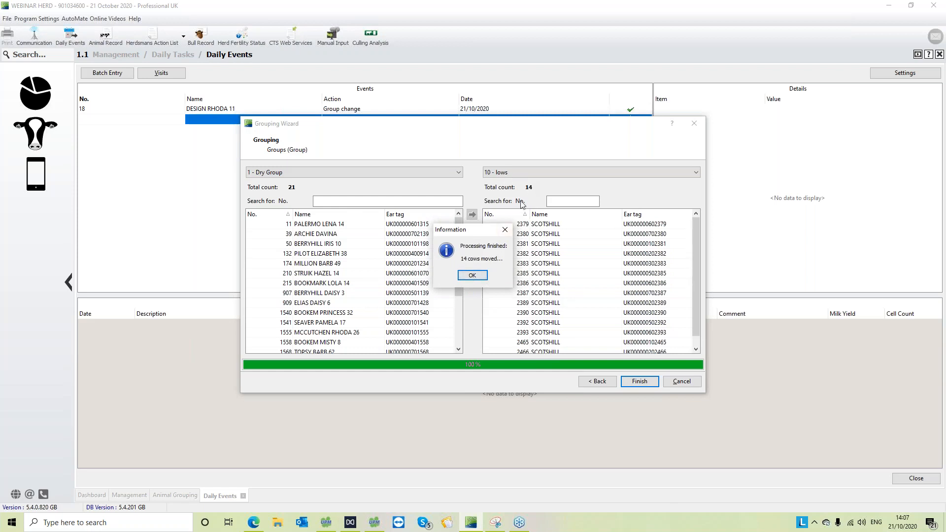
left_click(472, 275)
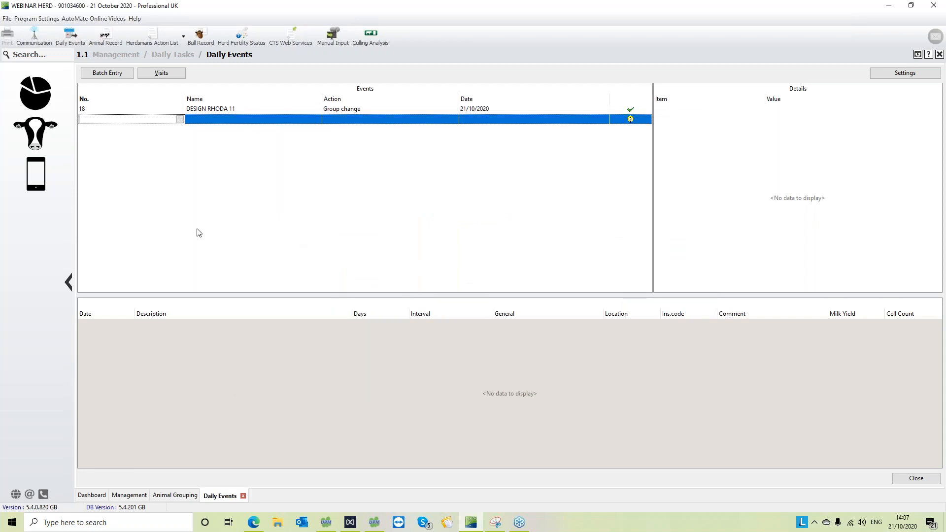
Open Animal Grouping from the Daily Tasks and generate the Group report for the feeding groups
left_click(37, 136)
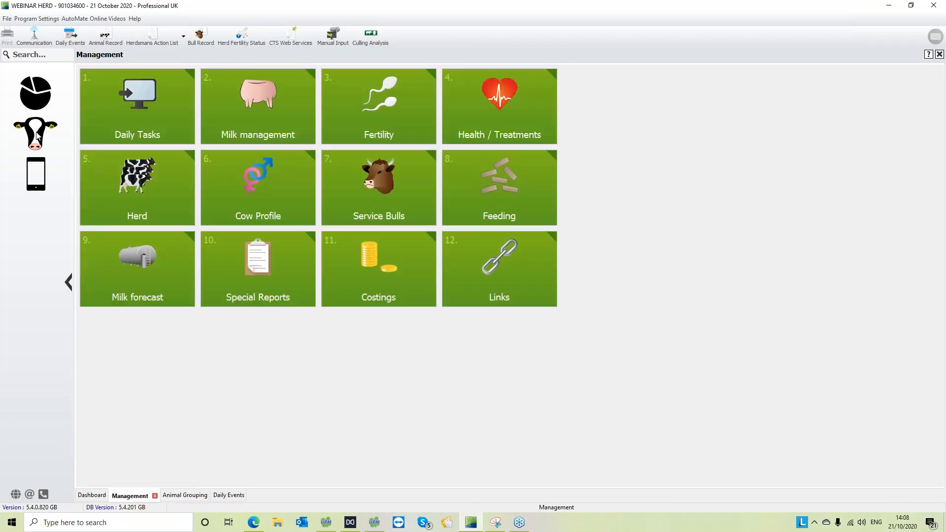
left_click(188, 122)
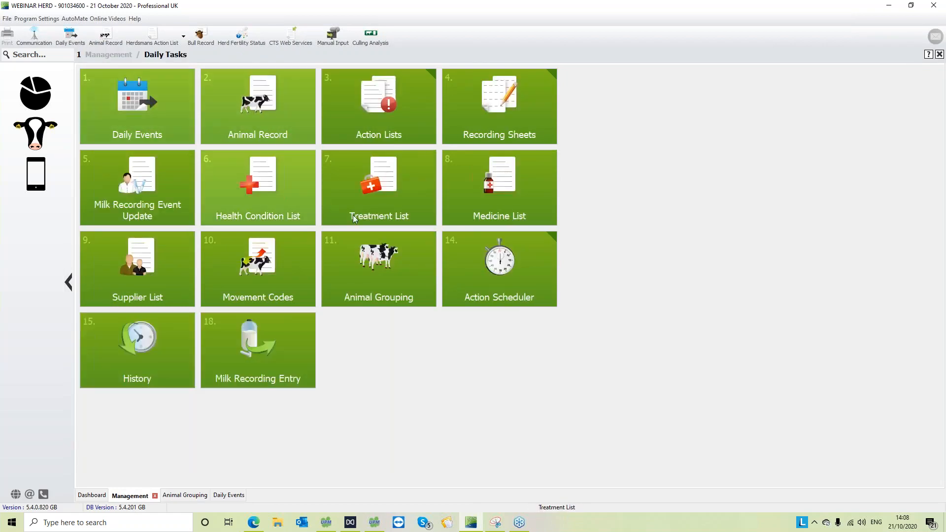
left_click(377, 292)
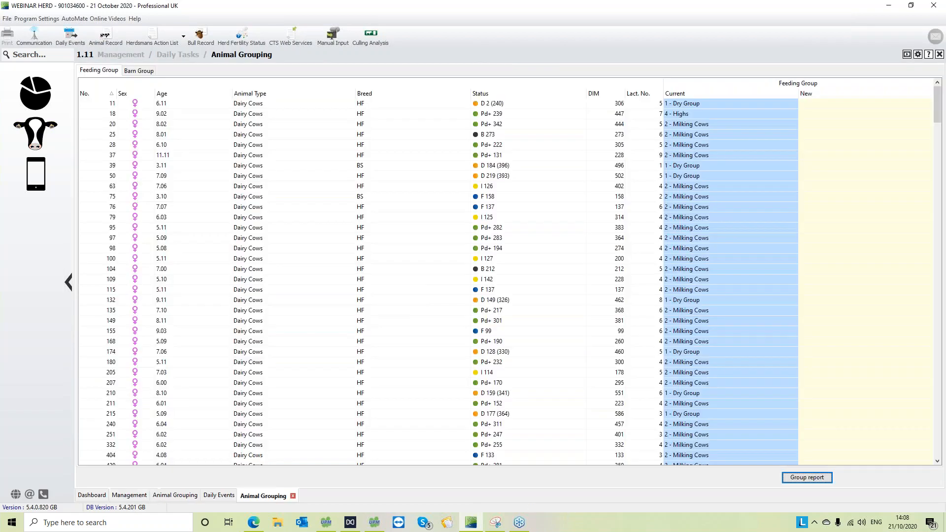
left_click(802, 478)
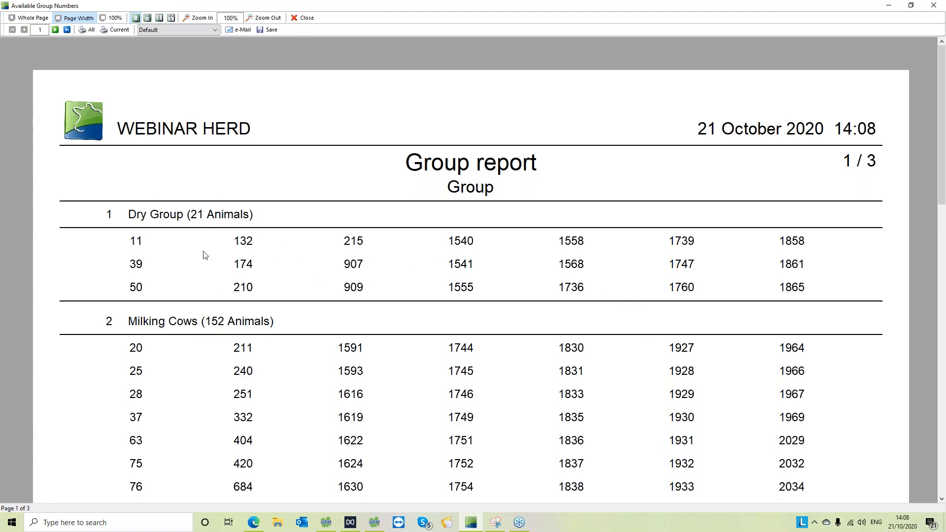
Review the animals listed per group on the first page and the summary on the last page, and close the report
scroll(206, 256, "down", 5)
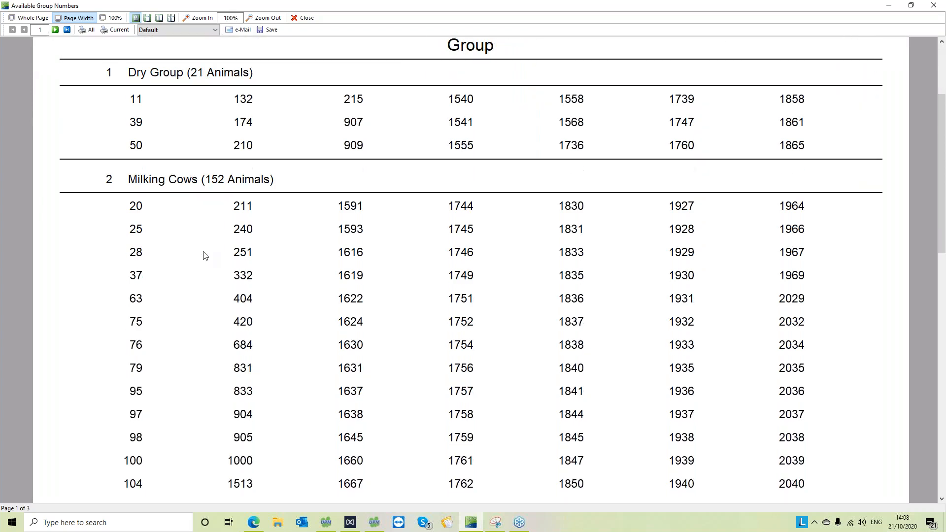
scroll(206, 256, "down", 2)
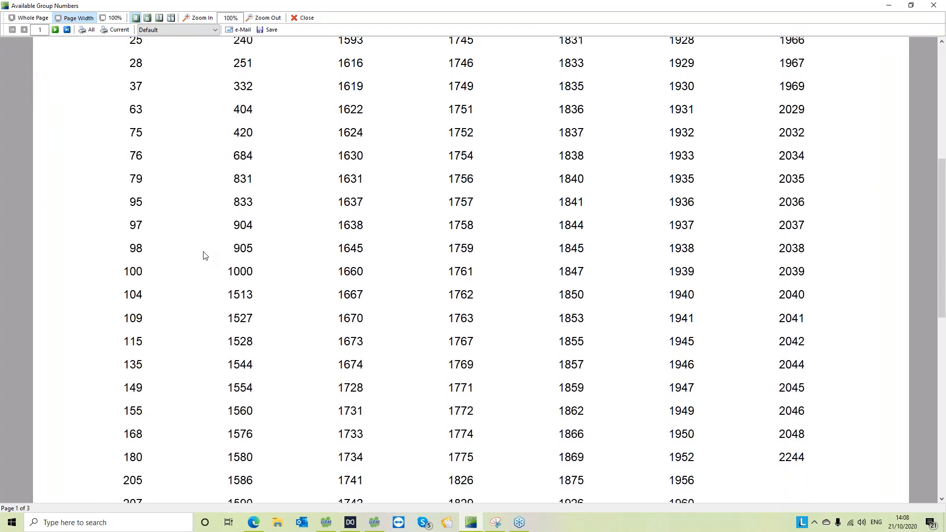
left_click(67, 30)
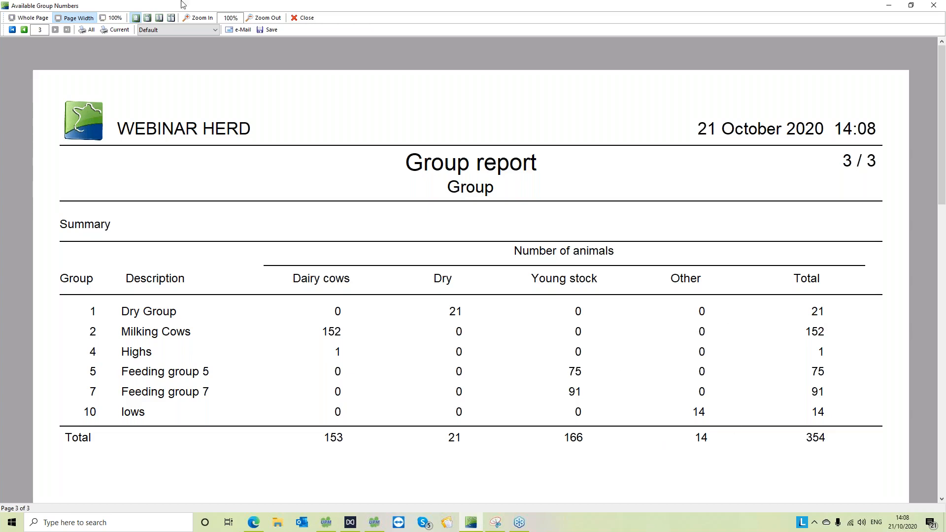
left_click(302, 18)
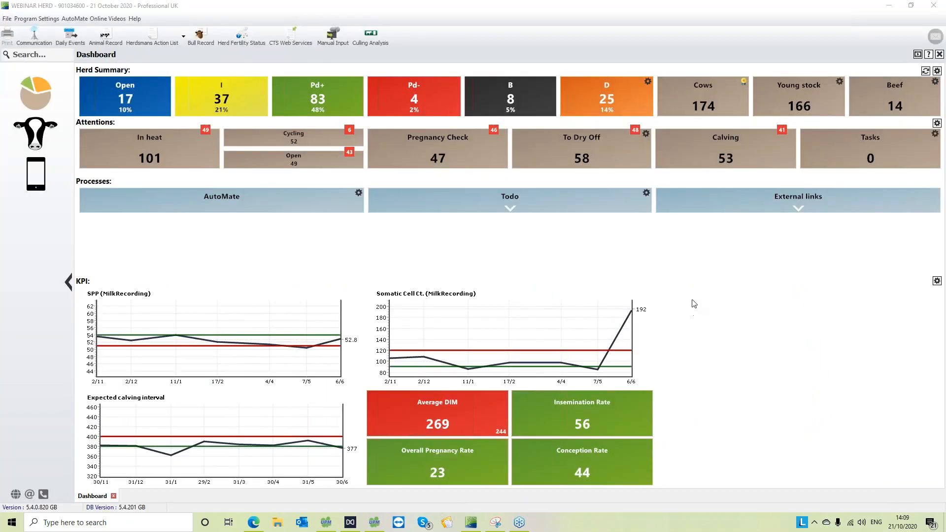